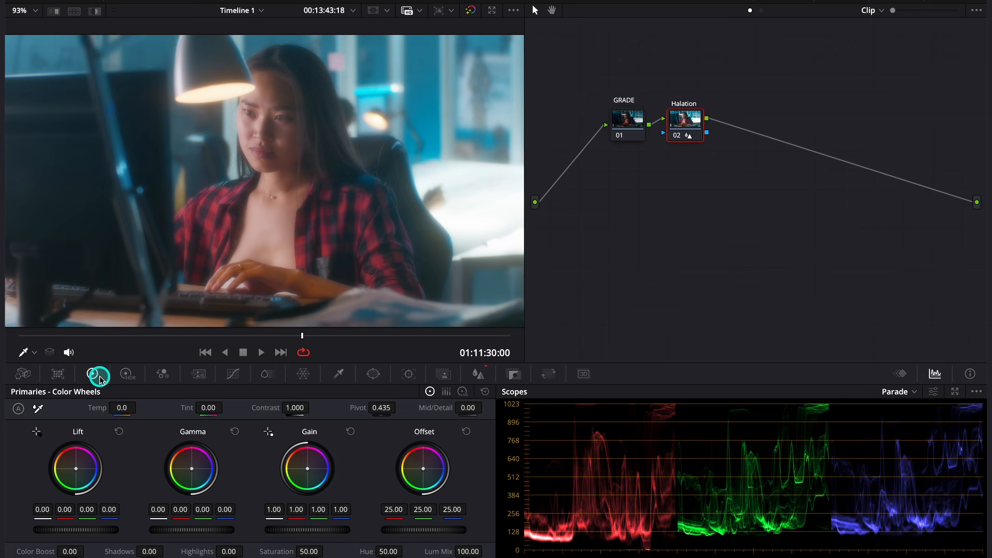
Raise the Halation node's gain to 1.08 and bend the Custom curve into an S for contrast
{"action": "left_click_drag", "start_coordinate": [282, 531], "coordinate": [374, 540]}
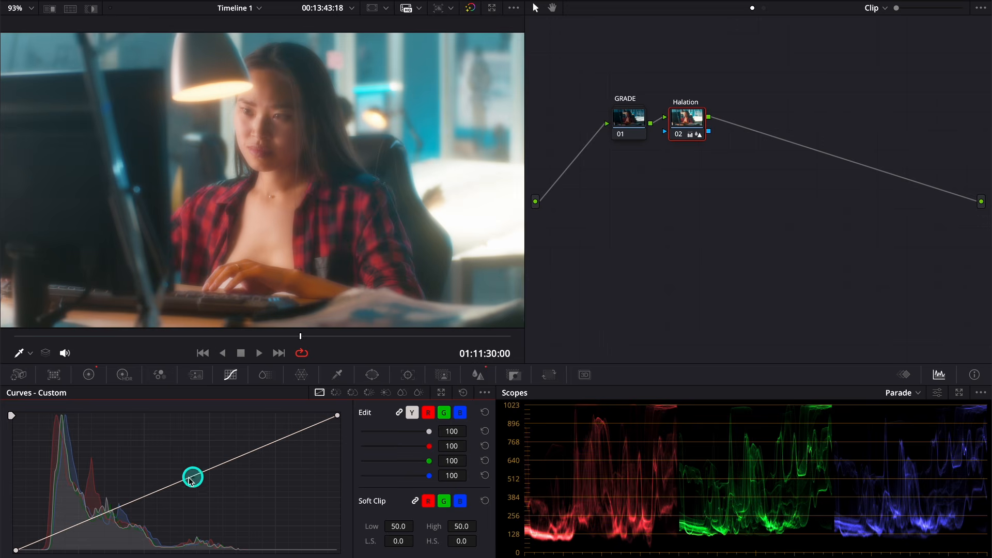
{"action": "left_click_drag", "start_coordinate": [162, 489], "coordinate": [102, 542]}
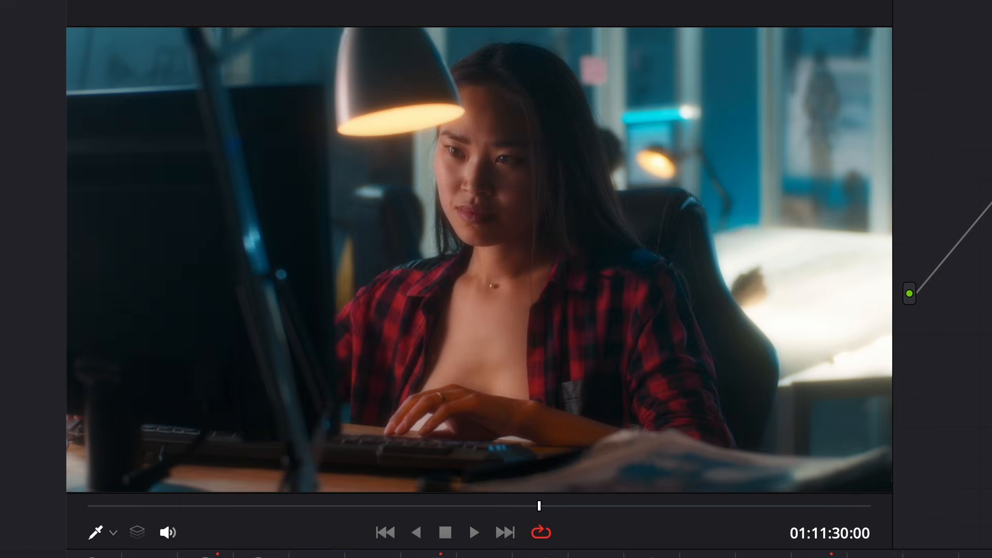
Bypass the Halation node with Ctrl+D to compare the grade
{"action": "key", "text": "ctrl+d"}
{"action": "key", "text": "ctrl+d"}
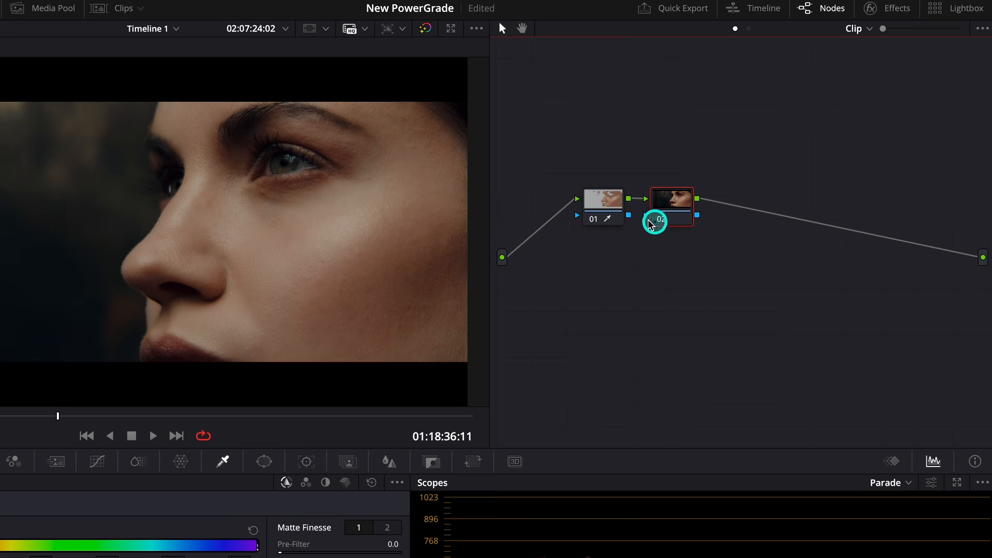
Link node 01's key output into node 02 and apply the Glow effect to node 02
{"action": "left_click_drag", "start_coordinate": [629, 215], "coordinate": [647, 215]}
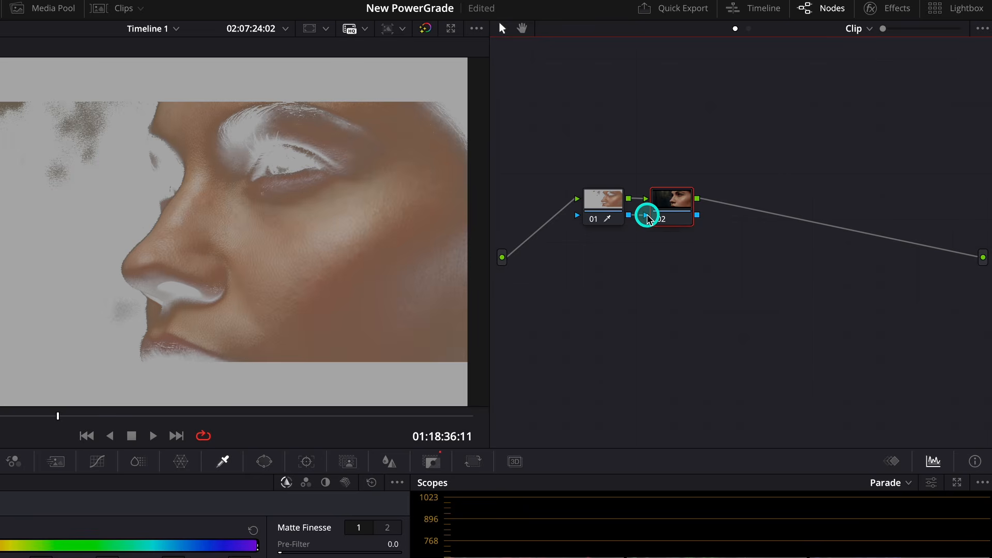
{"action": "left_click", "coordinate": [678, 224]}
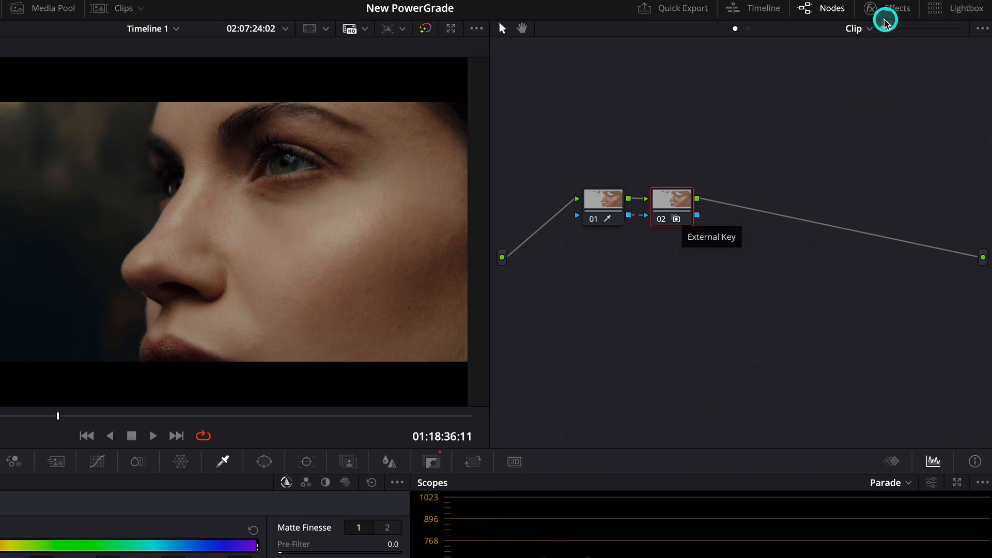
{"action": "left_click", "coordinate": [877, 12]}
{"action": "left_click", "coordinate": [830, 59]}
{"action": "type", "text": "glow"}
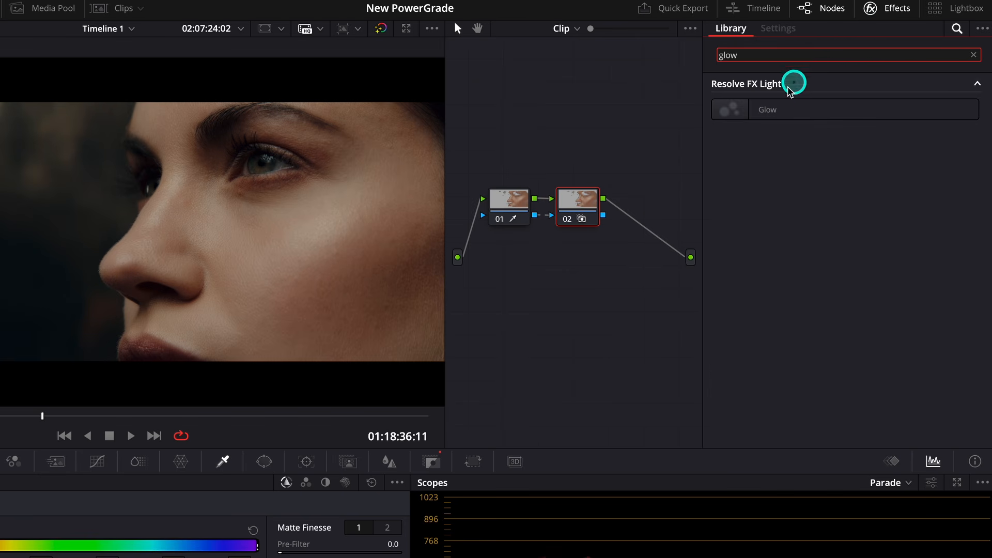
{"action": "left_click_drag", "start_coordinate": [771, 108], "coordinate": [591, 202]}
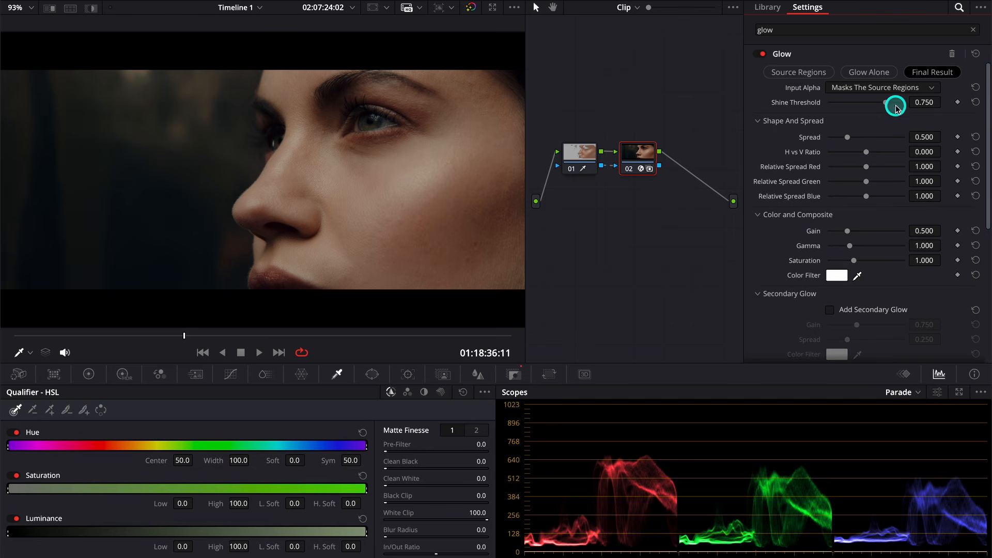
Set Glow's Shine Threshold to 0, composite type Softlight, Input Alpha compositing, and widen the spread
{"action": "left_click_drag", "start_coordinate": [886, 104], "coordinate": [813, 102]}
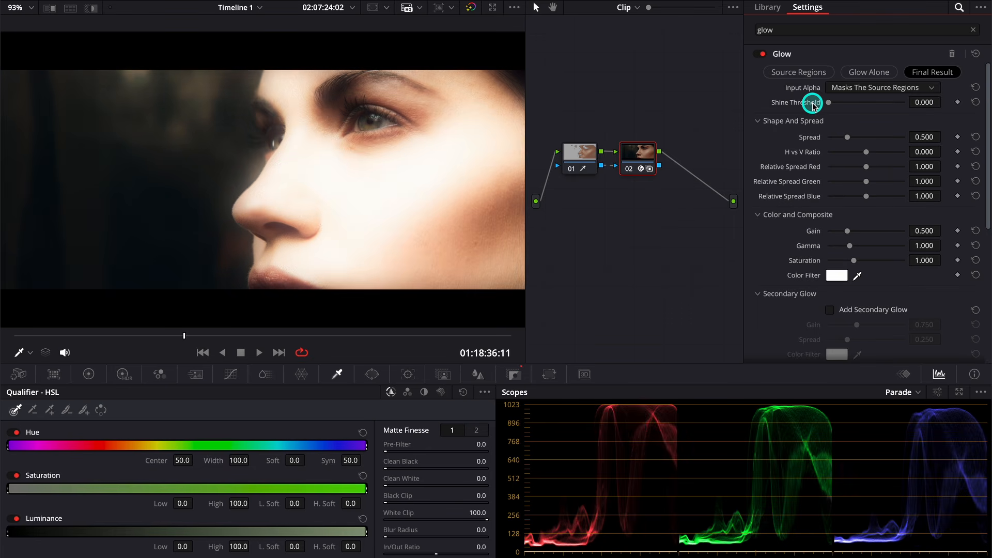
{"action": "scroll", "coordinate": [907, 181], "scroll_direction": "down", "scroll_amount": 3}
{"action": "scroll", "coordinate": [909, 183], "scroll_direction": "down", "scroll_amount": 5}
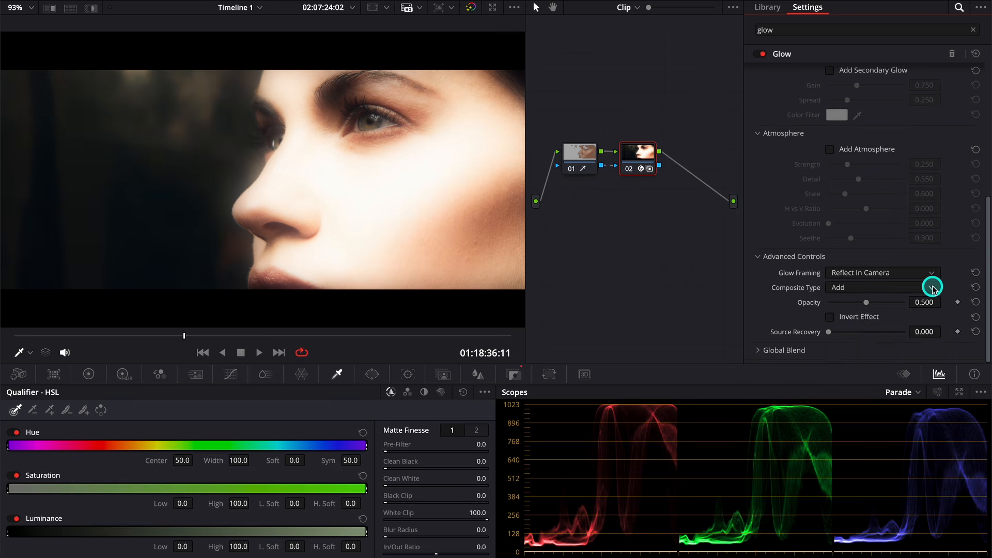
{"action": "left_click", "coordinate": [933, 288]}
{"action": "left_click", "coordinate": [882, 408]}
{"action": "scroll", "coordinate": [880, 267], "scroll_direction": "up", "scroll_amount": 8}
{"action": "left_click", "coordinate": [932, 89]}
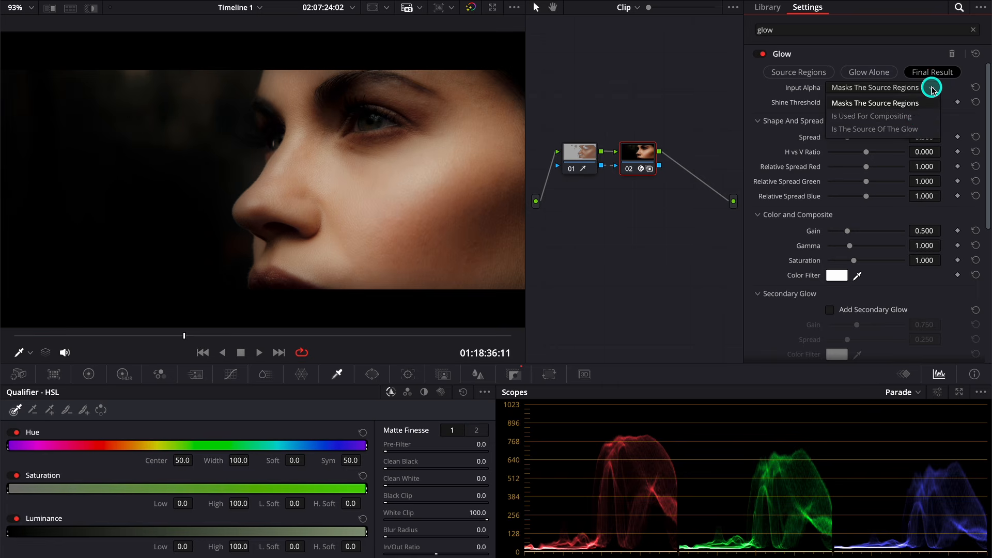
{"action": "left_click", "coordinate": [916, 115]}
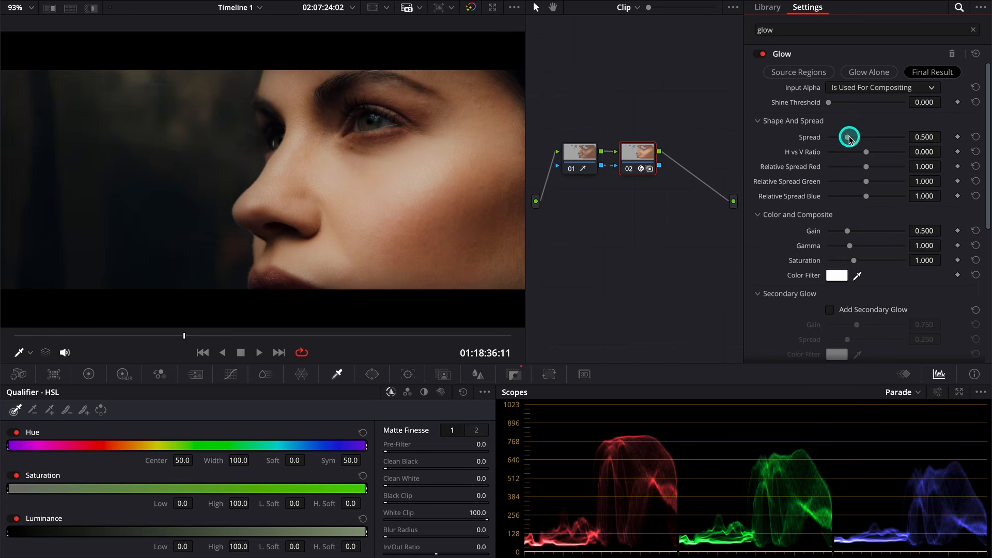
{"action": "mouse_move", "coordinate": [850, 139]}
{"action": "left_mouse_down"}
{"action": "mouse_move", "coordinate": [904, 137]}
{"action": "mouse_move", "coordinate": [840, 139]}
{"action": "left_mouse_up"}
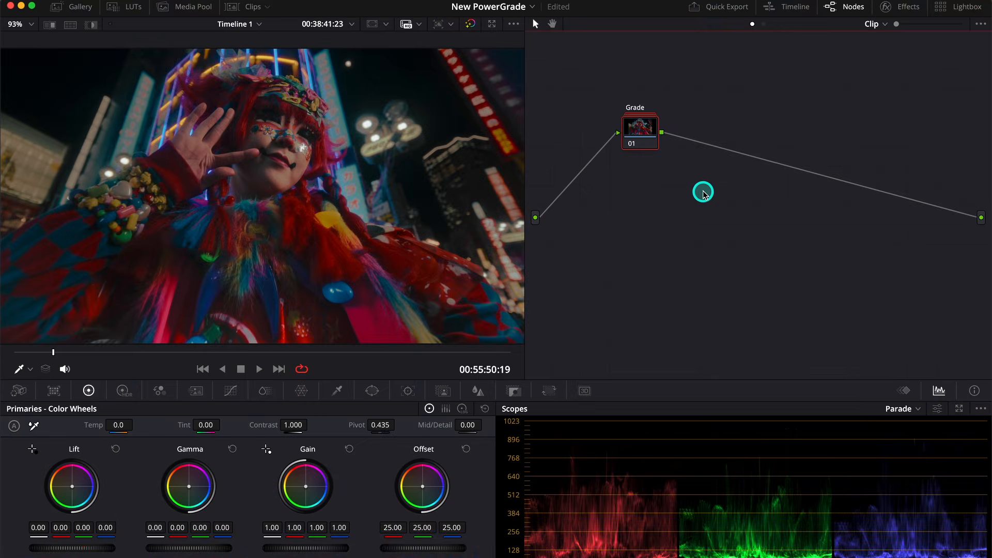
Add a serial node 02 labelled Glow after Grade and apply the Glow effect to it
{"action": "key", "text": "alt+s"}
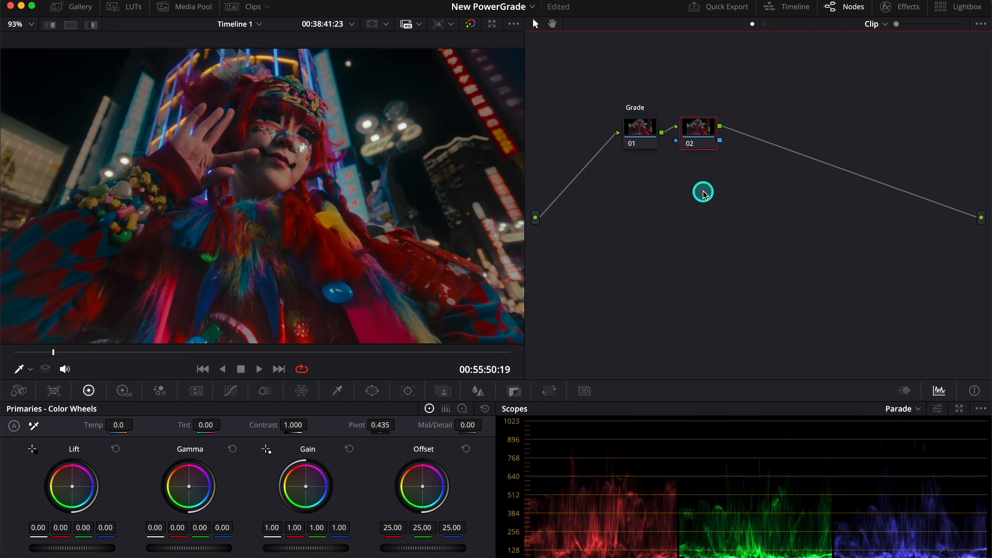
{"action": "right_click", "coordinate": [707, 134]}
{"action": "left_click", "coordinate": [726, 156]}
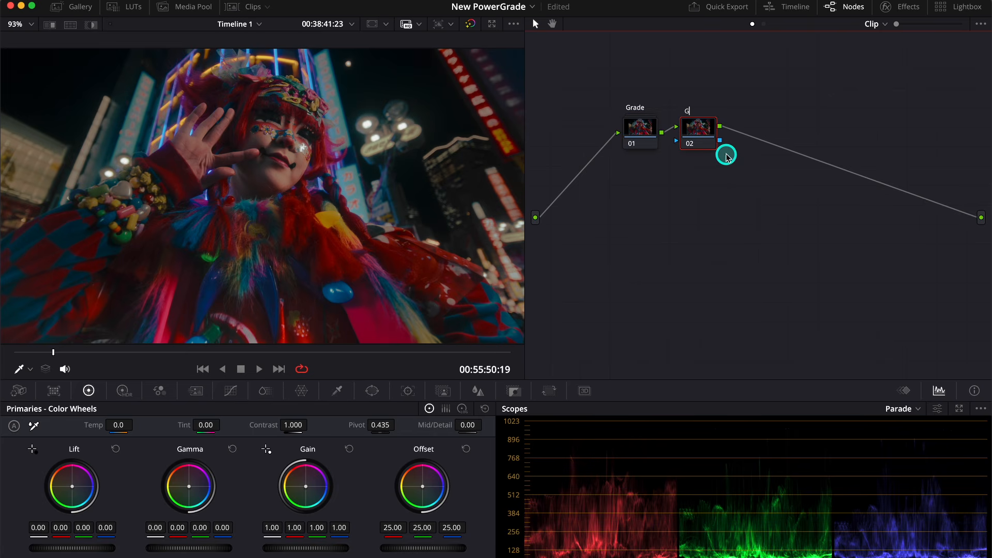
{"action": "key", "text": "Return"}
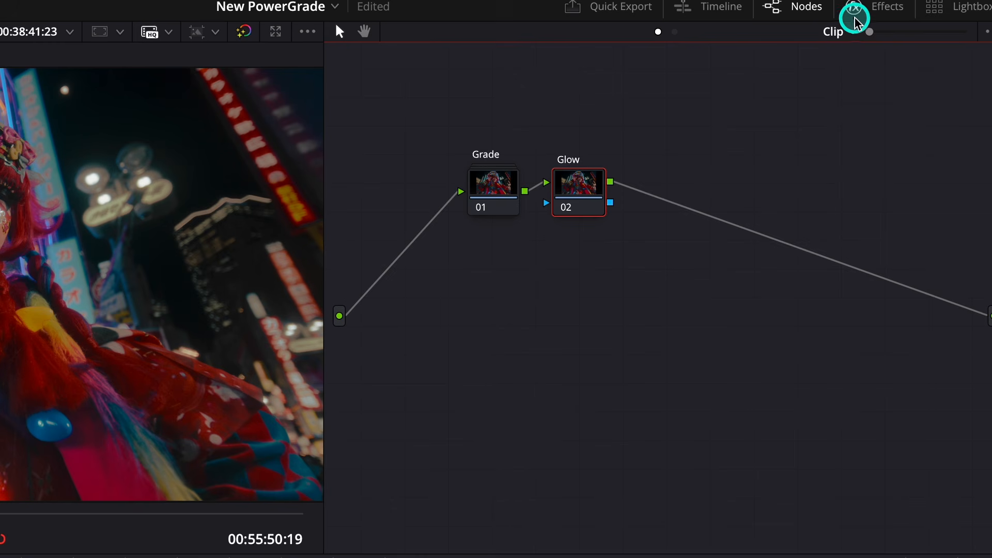
{"action": "left_click", "coordinate": [887, 12]}
{"action": "left_click_drag", "start_coordinate": [720, 122], "coordinate": [507, 192]}
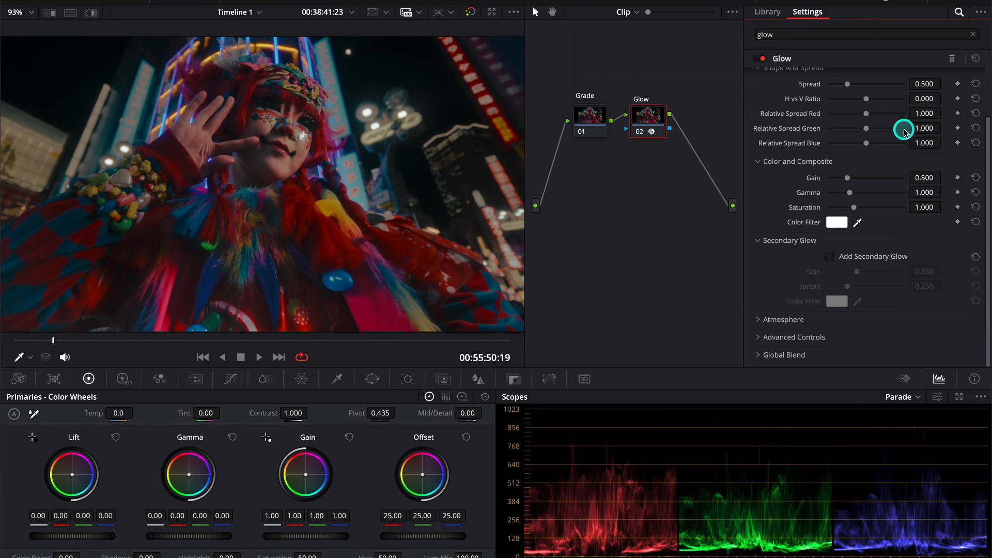
Lower the Shine Threshold to 0.372 while previewing glow regions, then compare the node off and on
{"action": "scroll", "coordinate": [904, 130], "scroll_direction": "up", "scroll_amount": 3}
{"action": "left_click", "coordinate": [818, 81]}
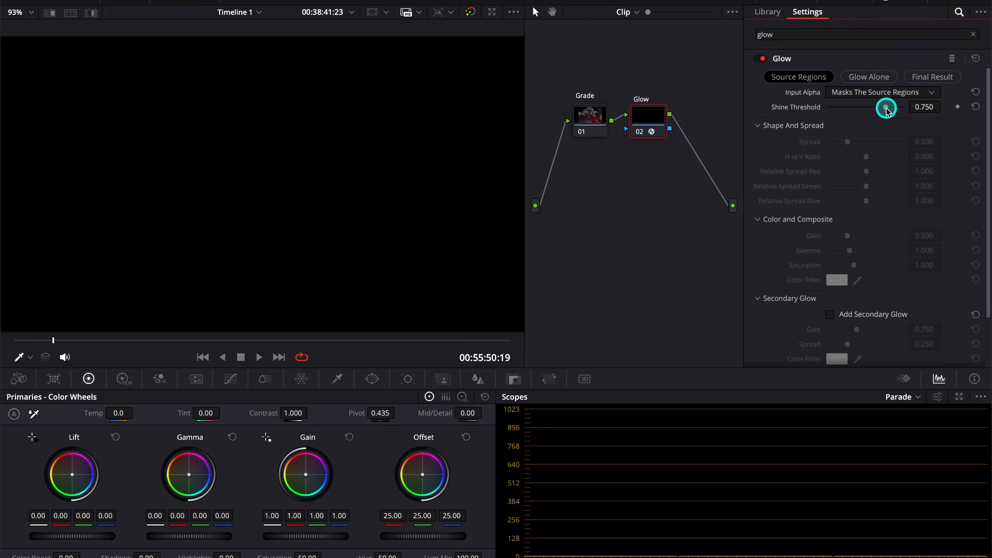
{"action": "left_click_drag", "start_coordinate": [885, 109], "coordinate": [857, 125]}
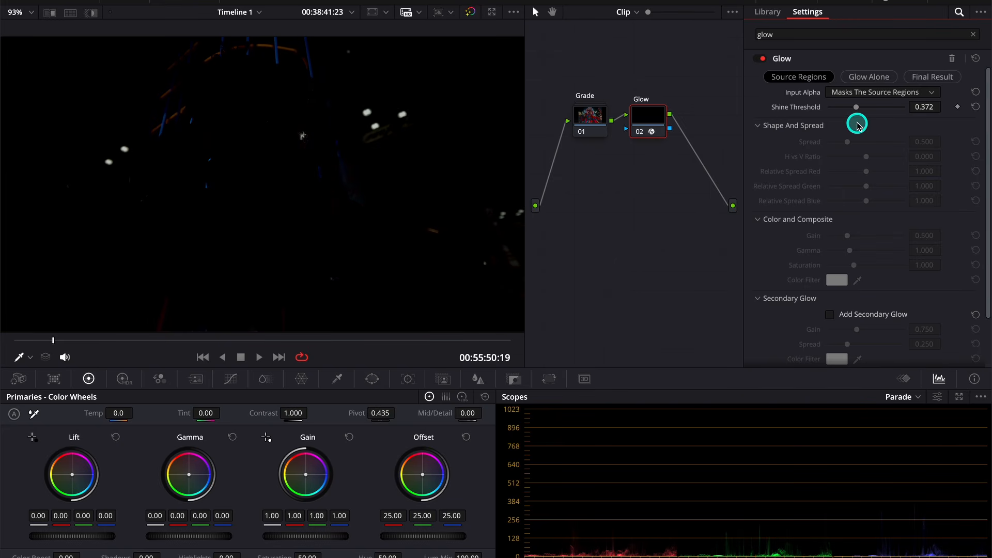
{"action": "left_click", "coordinate": [925, 79]}
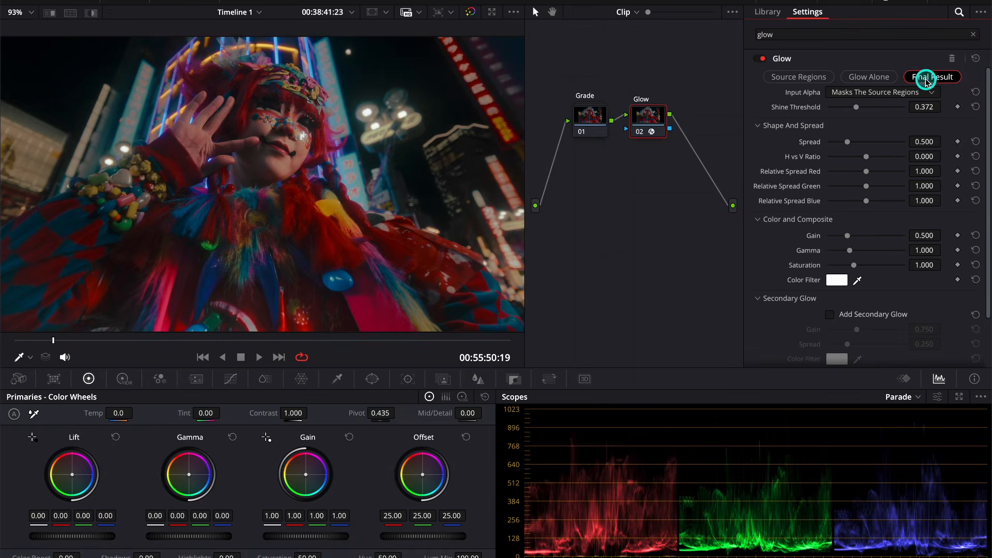
{"action": "key", "text": "ctrl+d"}
{"action": "key", "text": "ctrl+d"}
{"action": "key", "text": "ctrl+d"}
{"action": "key", "text": "ctrl+d"}
{"action": "key", "text": "ctrl+d"}
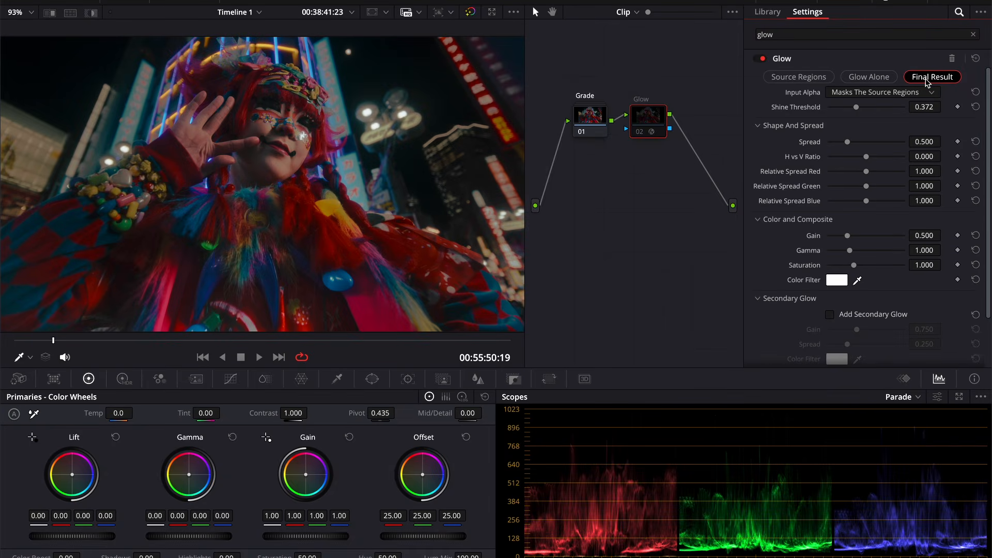
{"action": "key", "text": "ctrl+d"}
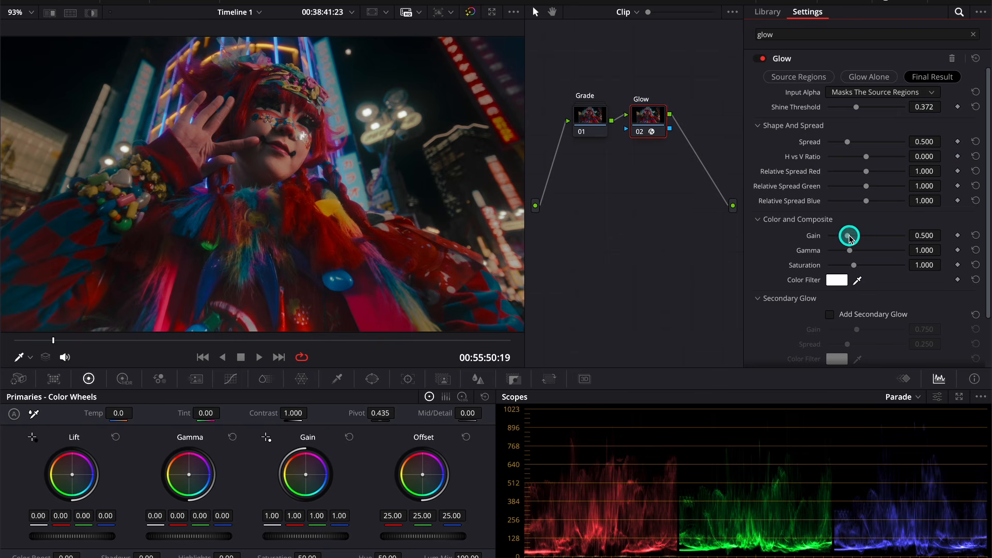
Set glow gain 2.000, spread 0.310, saturation 0.651, and enable a slightly boosted secondary glow
{"action": "left_click_drag", "start_coordinate": [849, 235], "coordinate": [900, 242]}
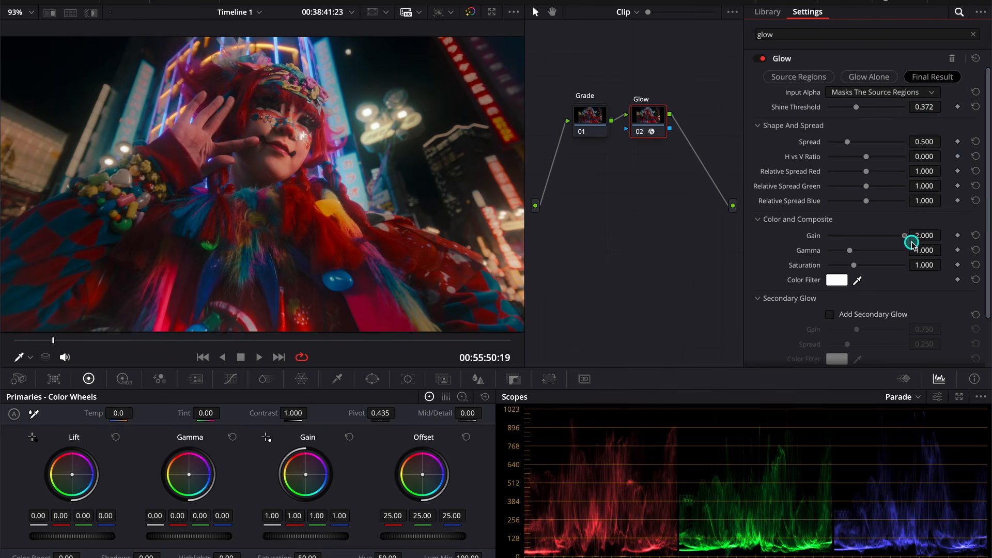
{"action": "mouse_move", "coordinate": [847, 141]}
{"action": "left_mouse_down"}
{"action": "mouse_move", "coordinate": [827, 145]}
{"action": "mouse_move", "coordinate": [841, 157]}
{"action": "left_mouse_up"}
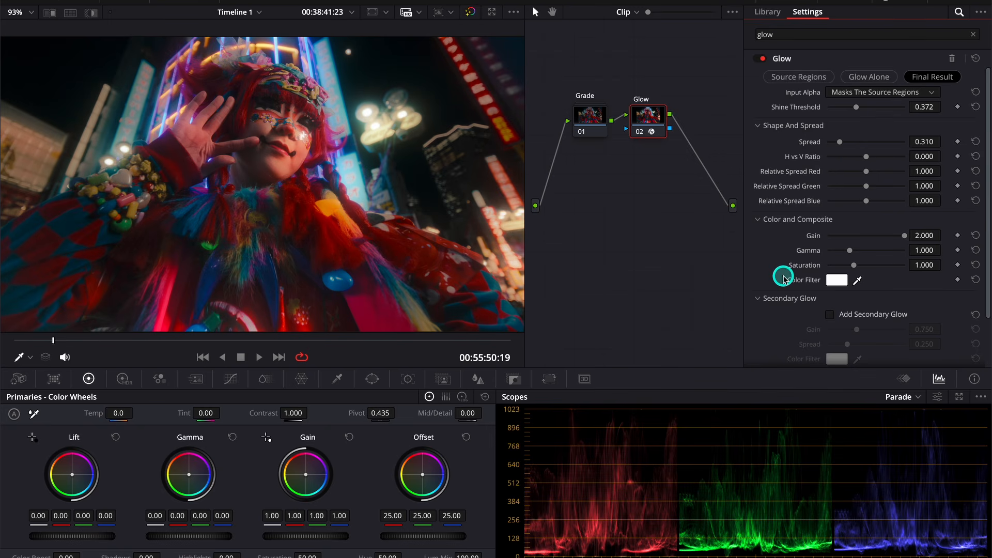
{"action": "left_click_drag", "start_coordinate": [855, 266], "coordinate": [845, 281]}
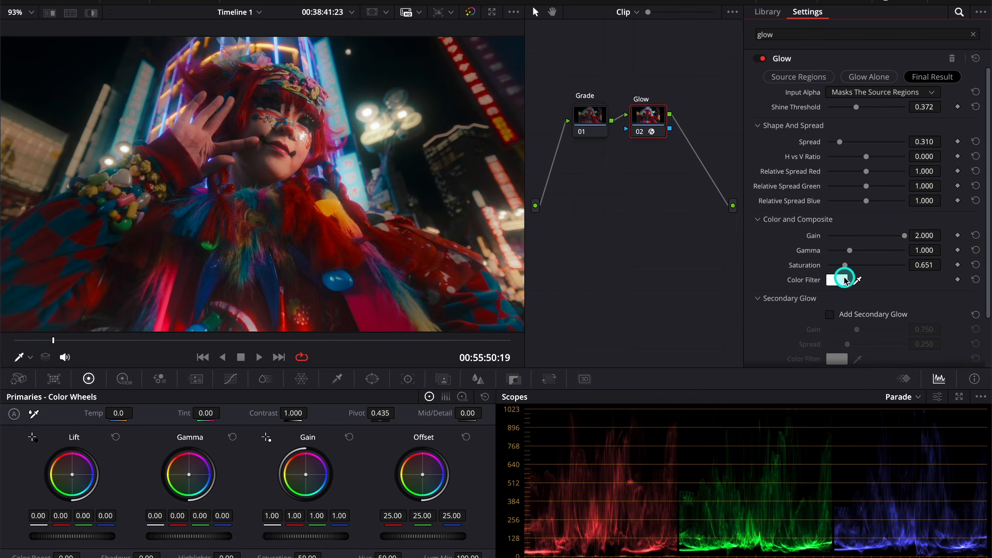
{"action": "scroll", "coordinate": [851, 279], "scroll_direction": "down", "scroll_amount": 3}
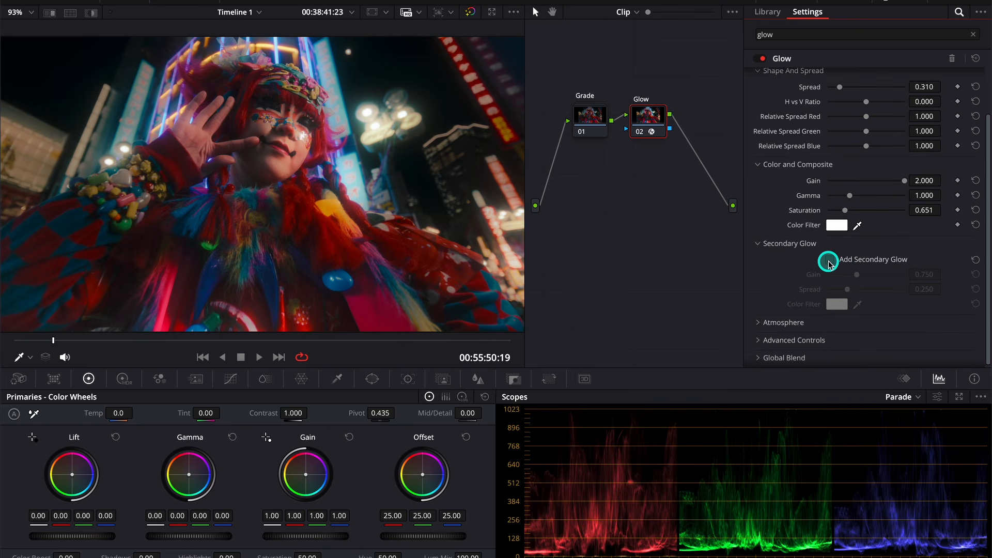
{"action": "left_click", "coordinate": [829, 261]}
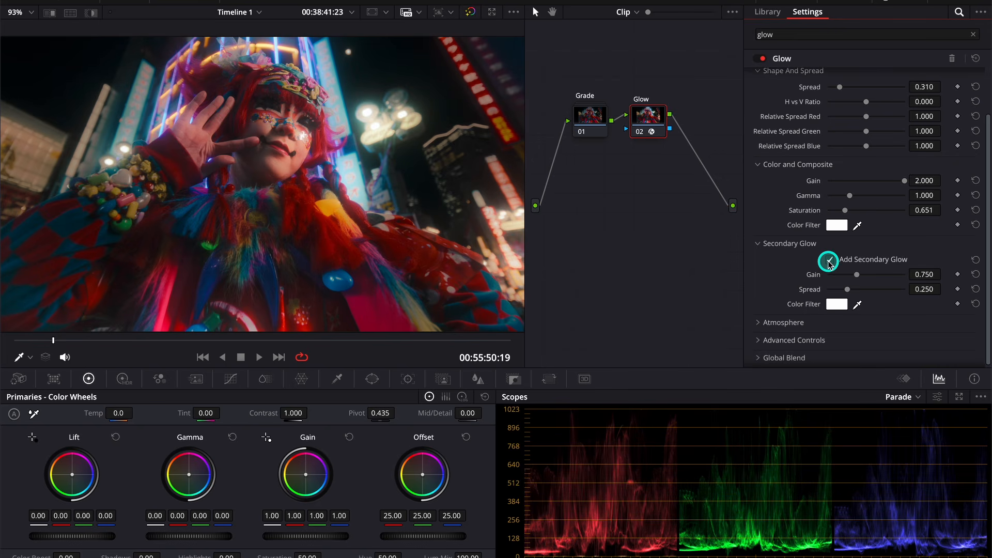
{"action": "left_click", "coordinate": [857, 277]}
{"action": "left_click_drag", "start_coordinate": [856, 277], "coordinate": [877, 286]}
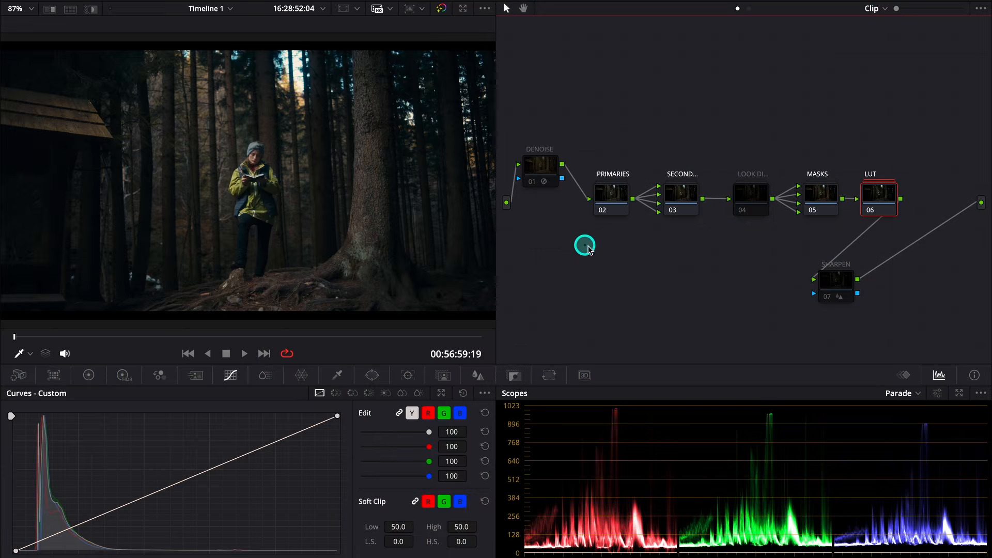
Add node 07 after LUT, move it below the chain, and label it for cinematic haze
{"action": "key", "text": "alt+s"}
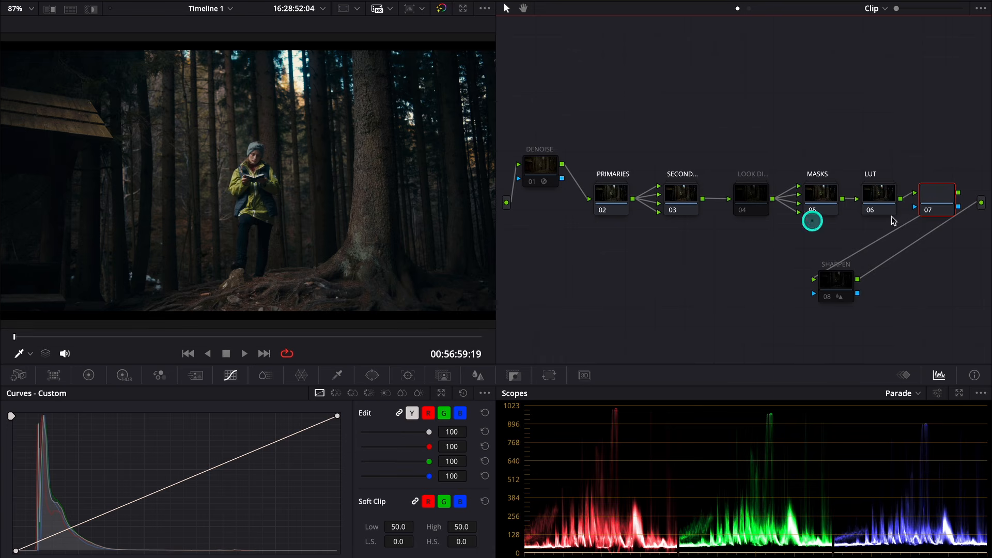
{"action": "left_click_drag", "start_coordinate": [941, 198], "coordinate": [716, 267]}
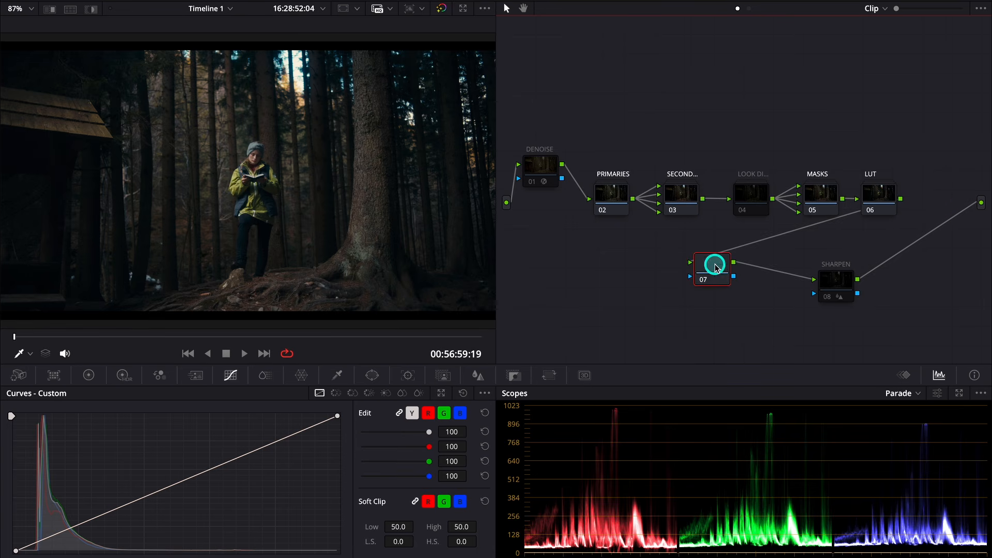
{"action": "right_click", "coordinate": [716, 267]}
{"action": "left_click", "coordinate": [746, 289]}
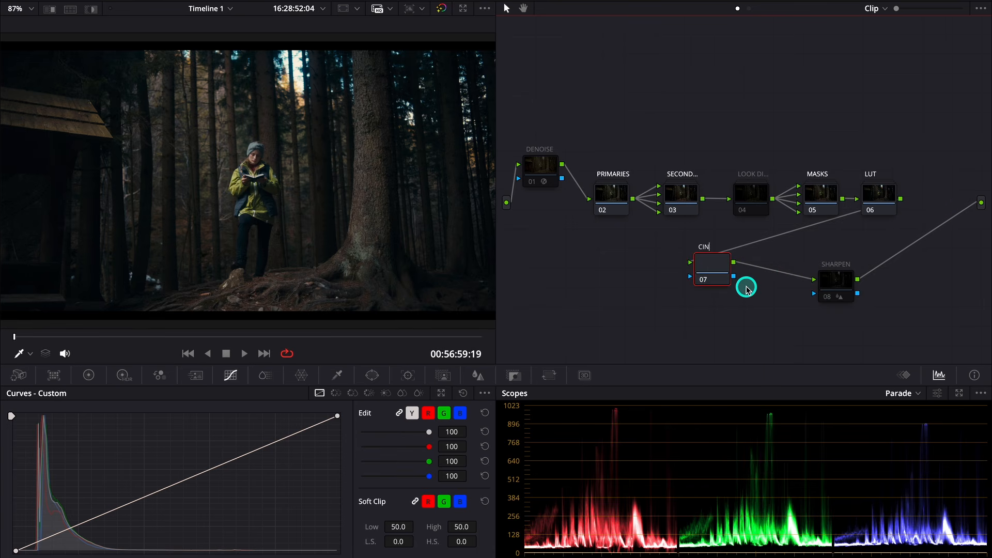
{"action": "key", "text": "Return"}
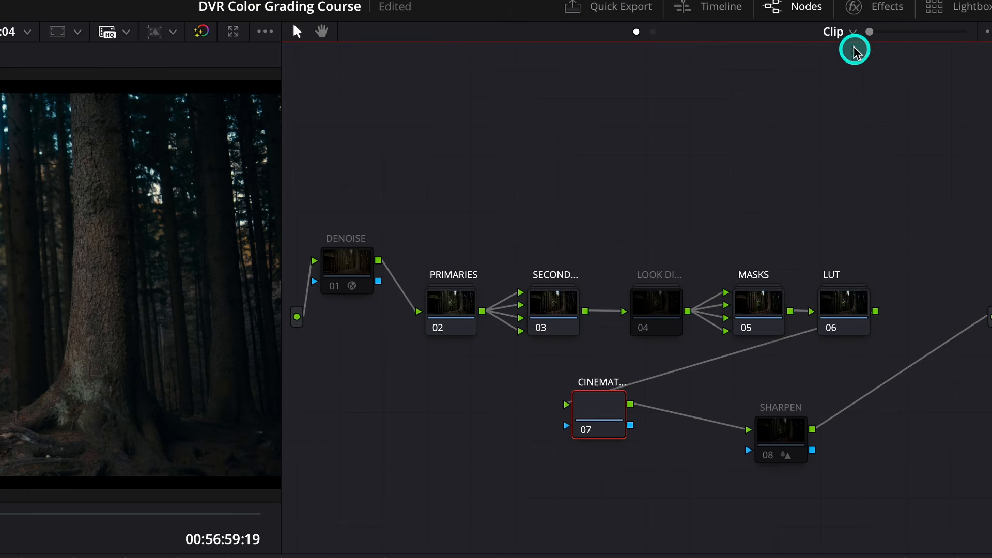
{"action": "left_click", "coordinate": [855, 7]}
{"action": "left_click", "coordinate": [822, 57]}
Apply Cinematic Haze to node 07, preview its depth map, and set Near Limit 0.394, Far Limit 0.044
{"action": "type", "text": "cinem"}
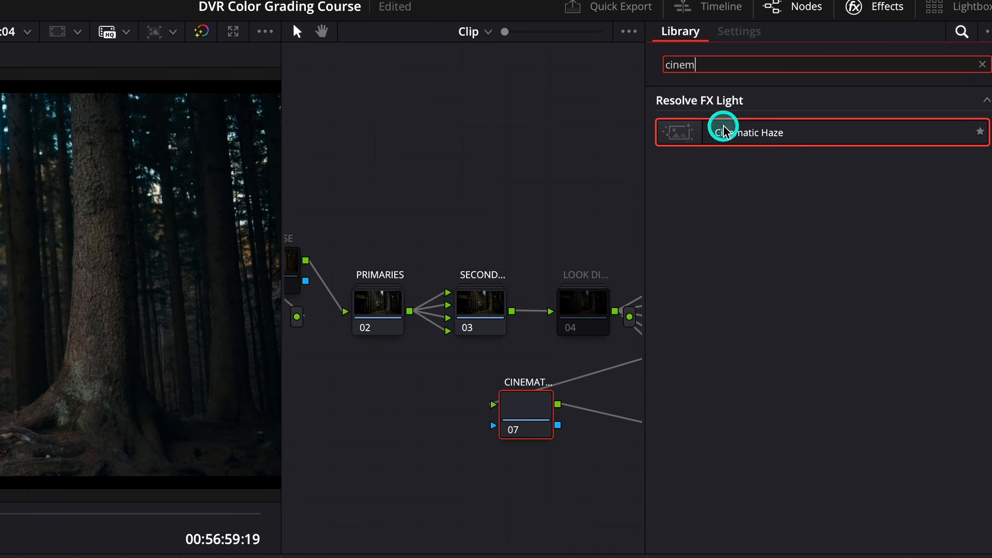
{"action": "left_click_drag", "start_coordinate": [726, 132], "coordinate": [530, 416]}
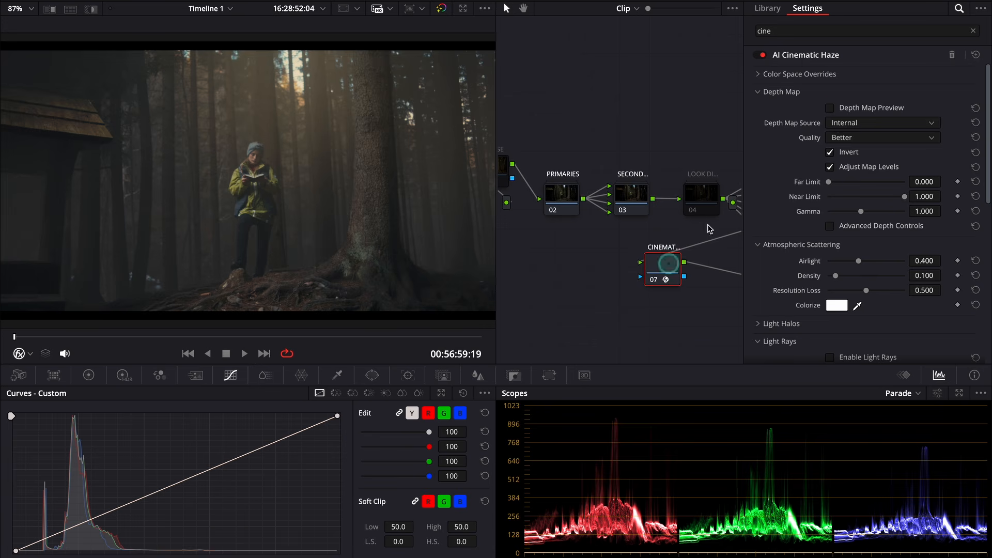
{"action": "left_click", "coordinate": [831, 108]}
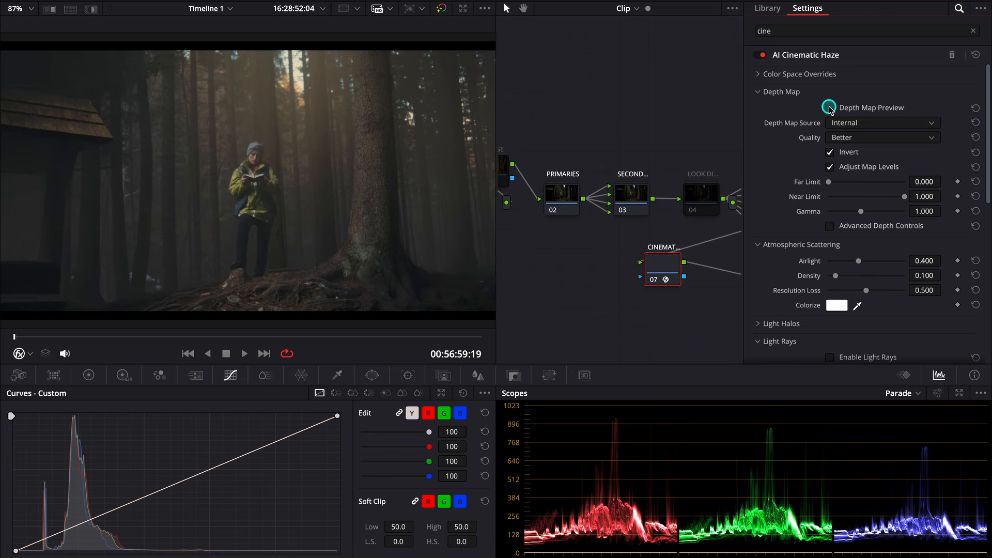
{"action": "left_click_drag", "start_coordinate": [922, 196], "coordinate": [565, 199]}
{"action": "left_click_drag", "start_coordinate": [930, 181], "coordinate": [952, 188]}
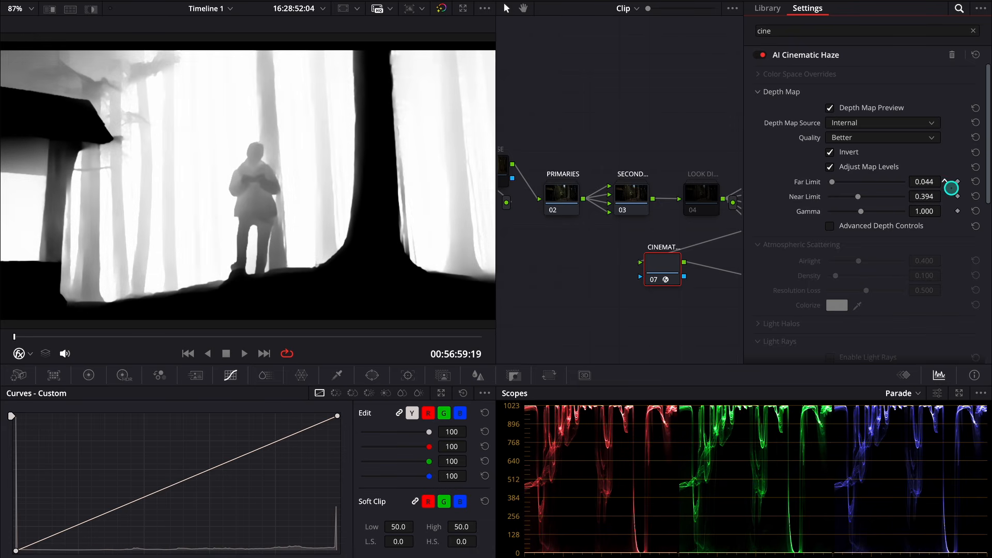
Enable Advanced Depth Controls and Postprocessing, Blanking Regions to Process Entire Frame, Deflicker 2.000, preview off
{"action": "left_click", "coordinate": [831, 226]}
{"action": "left_click", "coordinate": [831, 300]}
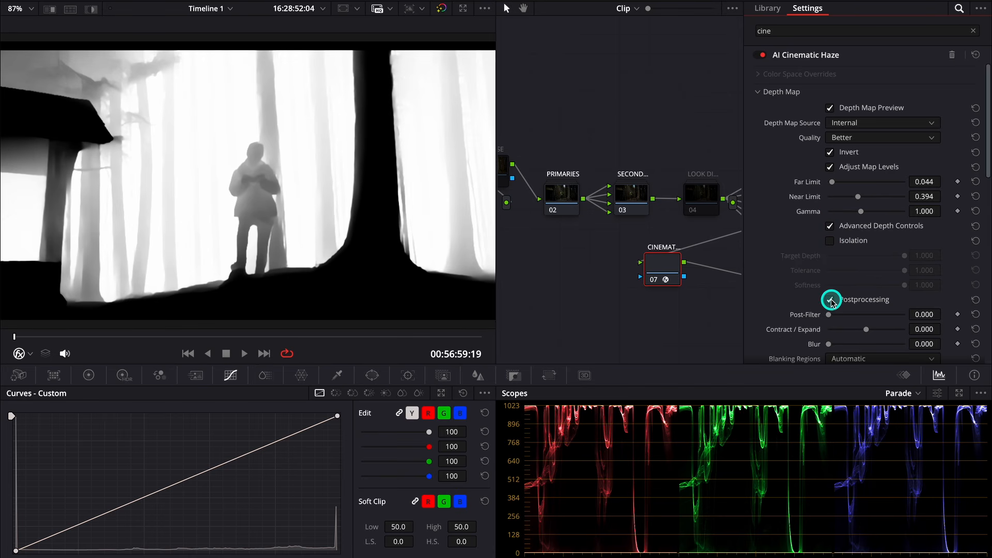
{"action": "scroll", "coordinate": [832, 301], "scroll_direction": "down", "scroll_amount": 2}
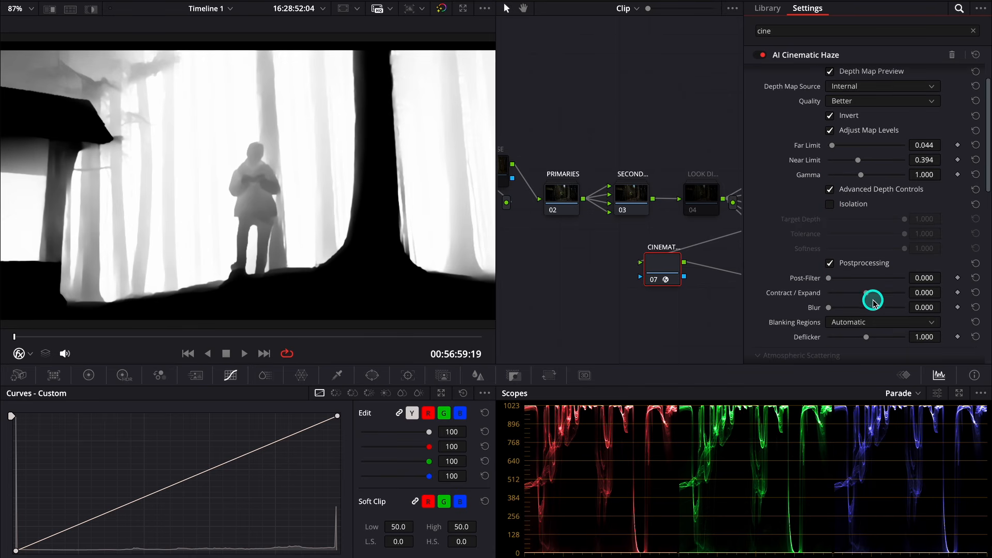
{"action": "scroll", "coordinate": [870, 294], "scroll_direction": "down", "scroll_amount": 1}
{"action": "left_click", "coordinate": [906, 296]}
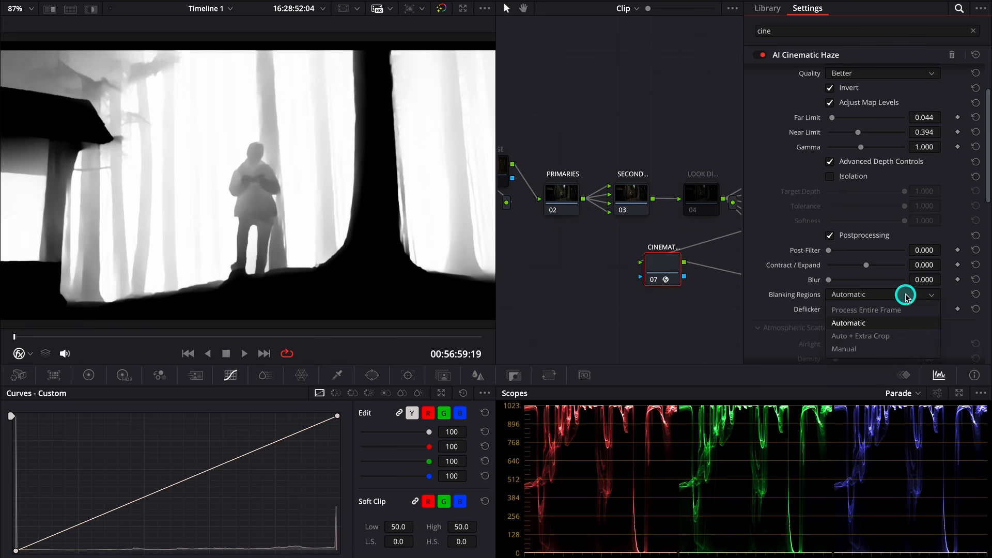
{"action": "left_click", "coordinate": [892, 309]}
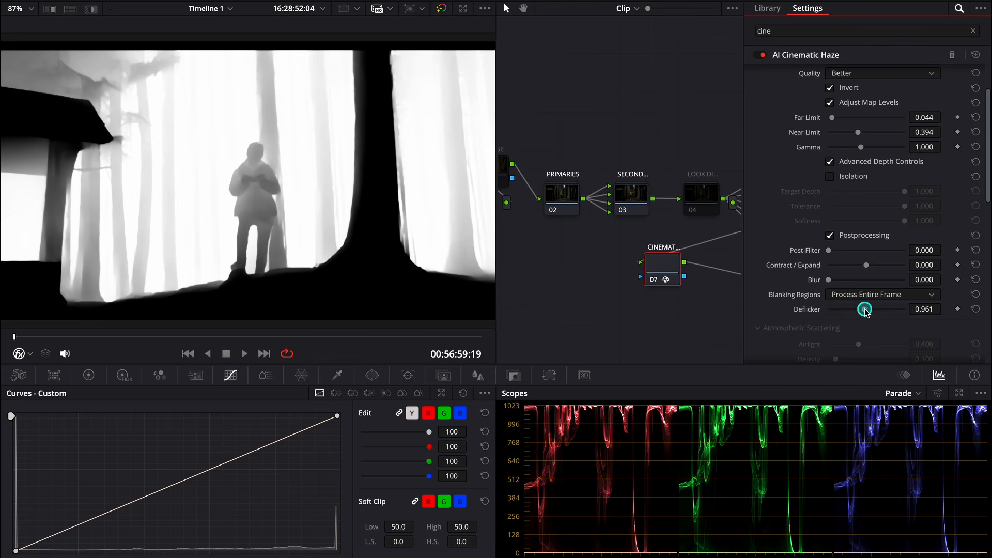
{"action": "left_click_drag", "start_coordinate": [865, 309], "coordinate": [909, 309]}
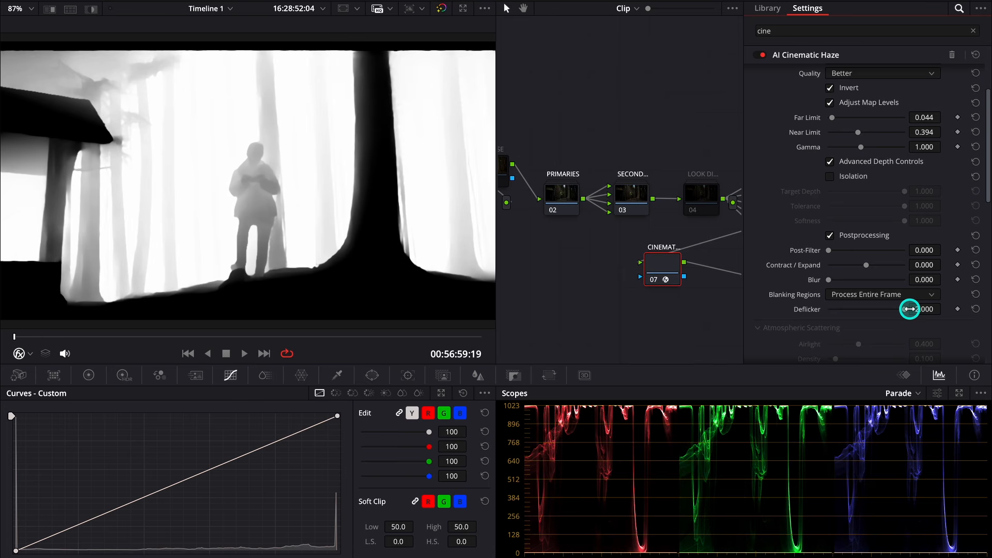
{"action": "scroll", "coordinate": [906, 293], "scroll_direction": "up", "scroll_amount": 4}
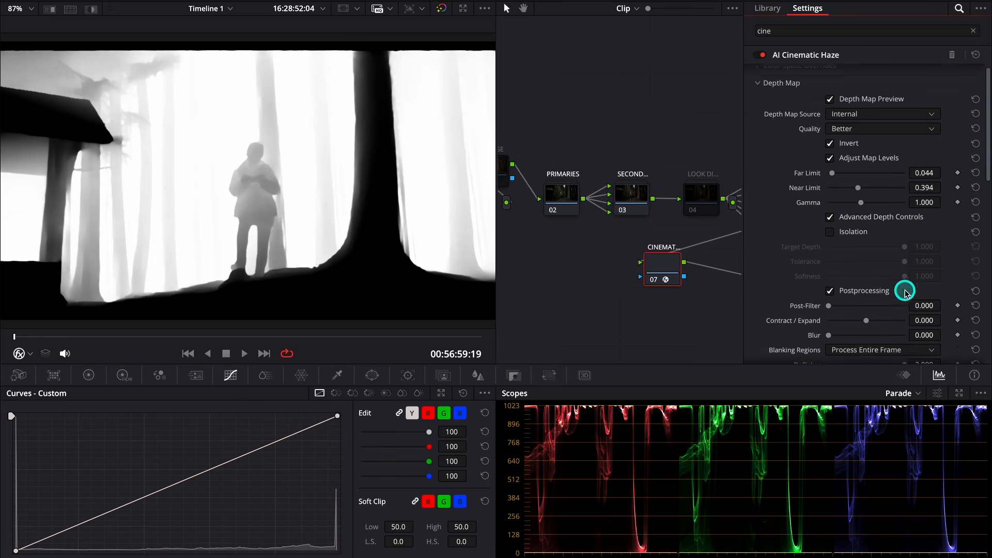
{"action": "left_click", "coordinate": [830, 109]}
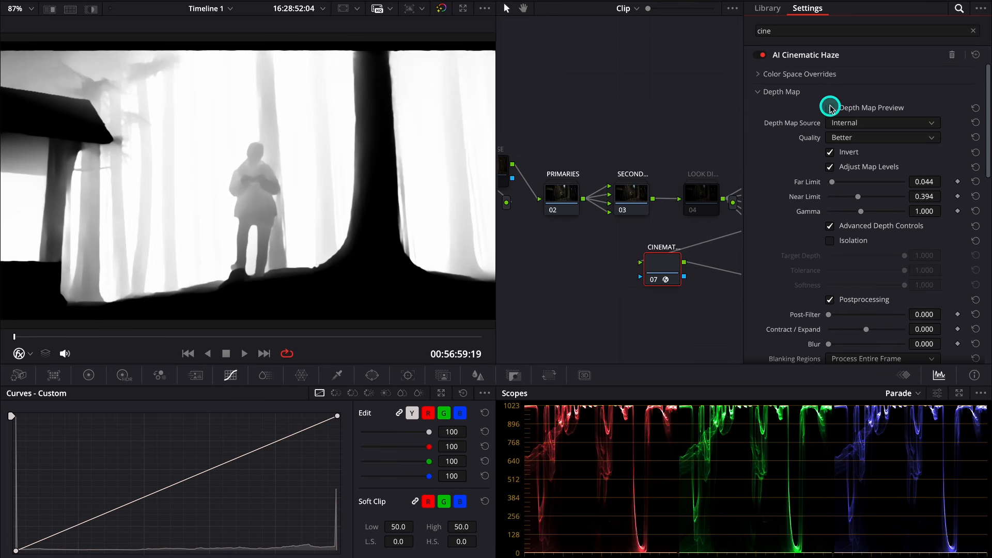
Under Atmospheric Scattering, raise Airlight to 0.736 and drop Density to 0.000
{"action": "scroll", "coordinate": [860, 277], "scroll_direction": "down", "scroll_amount": 4}
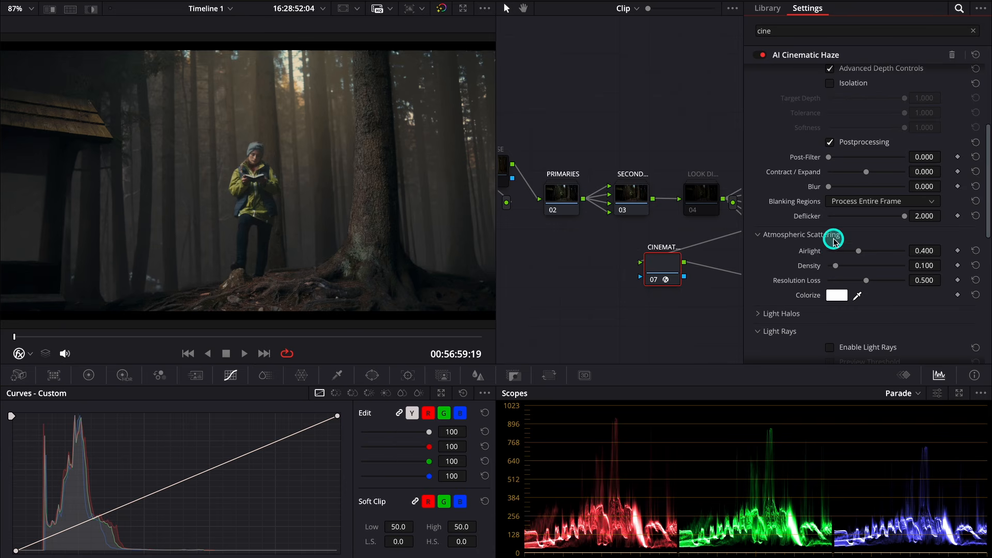
{"action": "left_click_drag", "start_coordinate": [859, 251], "coordinate": [885, 251]}
{"action": "left_click_drag", "start_coordinate": [836, 265], "coordinate": [819, 262]}
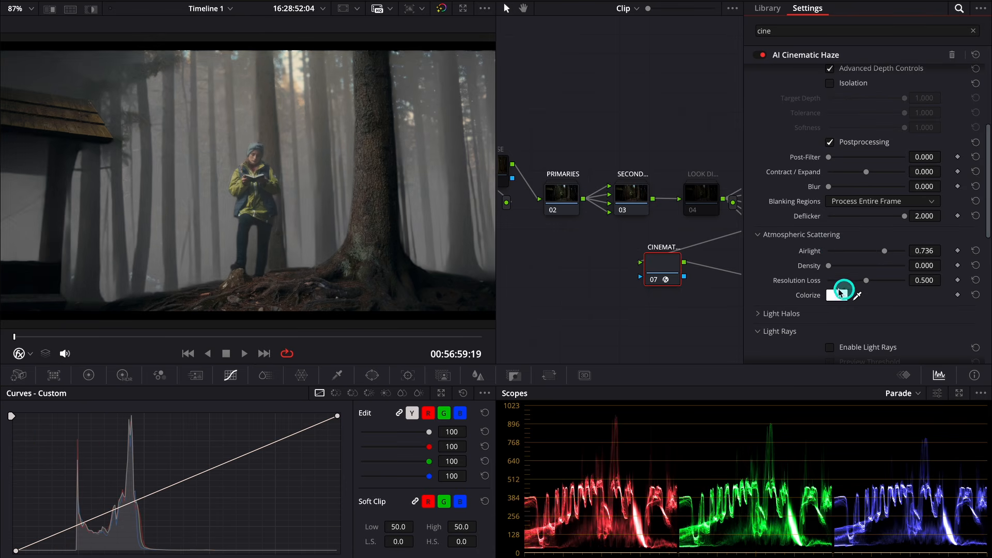
{"action": "mouse_move", "coordinate": [838, 299]}
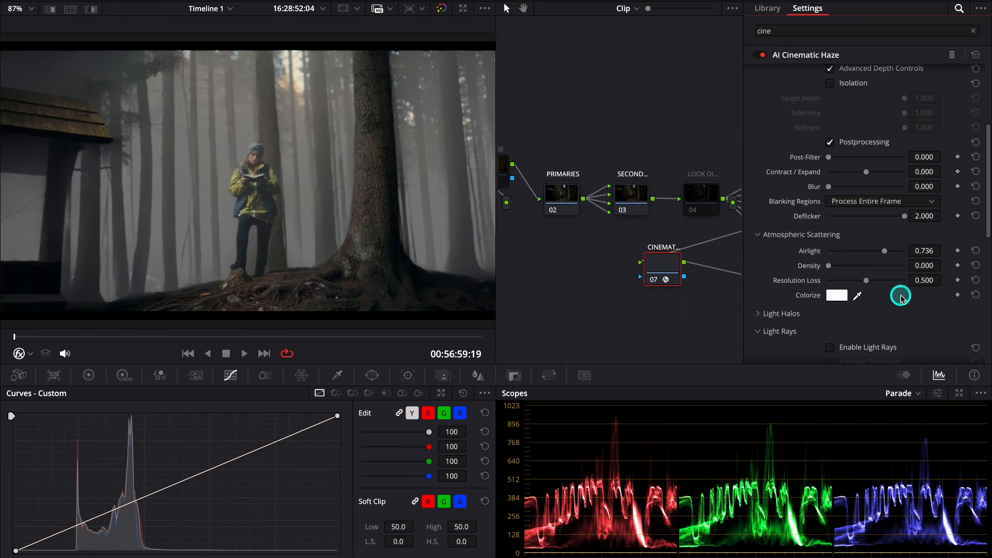
{"action": "scroll", "coordinate": [903, 295], "scroll_direction": "down", "scroll_amount": 5}
Enable Air Disturbance with Intensity 0.450 and Scale 1.491, then expand the Global Blend settings
{"action": "scroll", "coordinate": [902, 298], "scroll_direction": "down", "scroll_amount": 1}
{"action": "left_click", "coordinate": [830, 245]}
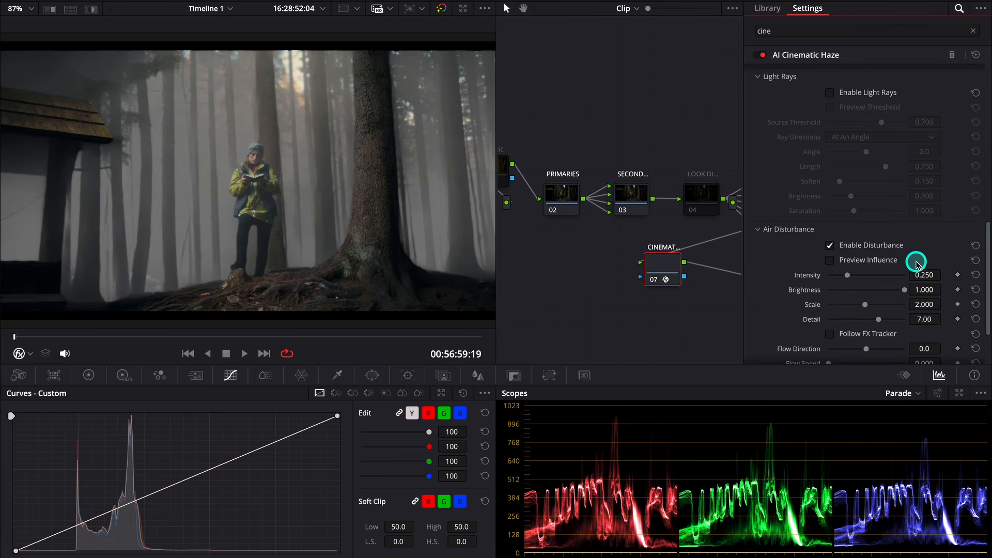
{"action": "scroll", "coordinate": [917, 264], "scroll_direction": "down", "scroll_amount": 1}
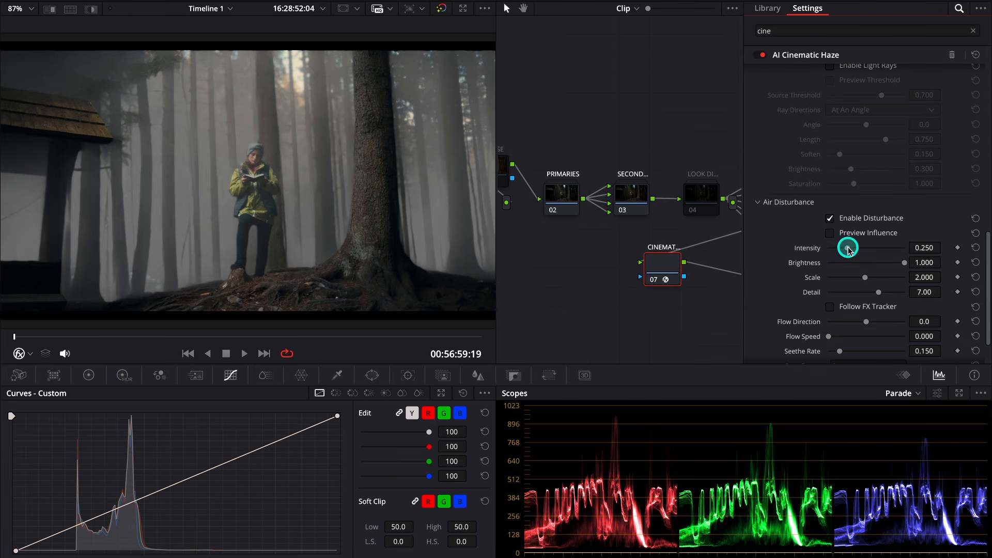
{"action": "left_click_drag", "start_coordinate": [849, 249], "coordinate": [864, 278]}
{"action": "mouse_move", "coordinate": [848, 277]}
{"action": "left_mouse_down"}
{"action": "mouse_move", "coordinate": [836, 279]}
{"action": "mouse_move", "coordinate": [855, 276]}
{"action": "mouse_move", "coordinate": [846, 292]}
{"action": "left_mouse_up"}
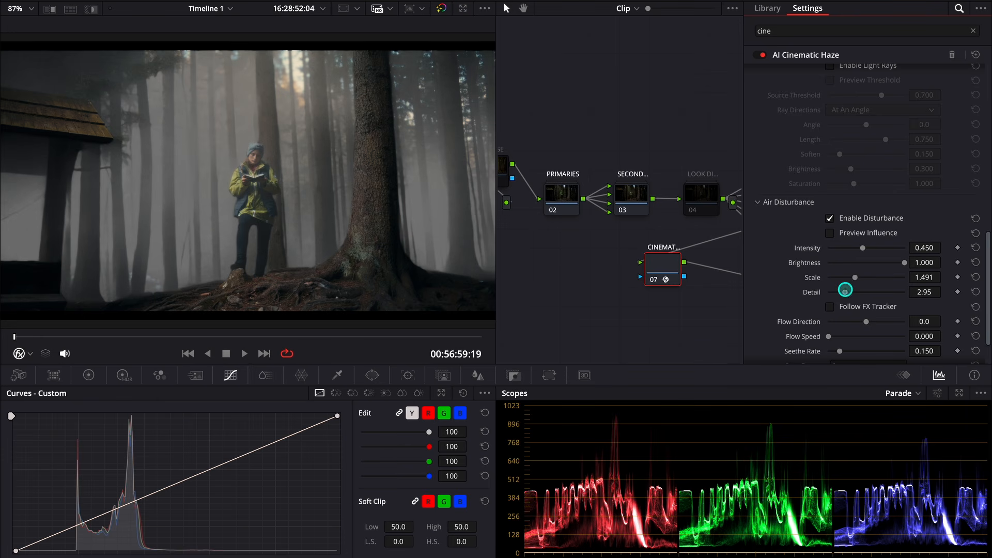
{"action": "scroll", "coordinate": [872, 287], "scroll_direction": "down", "scroll_amount": 2}
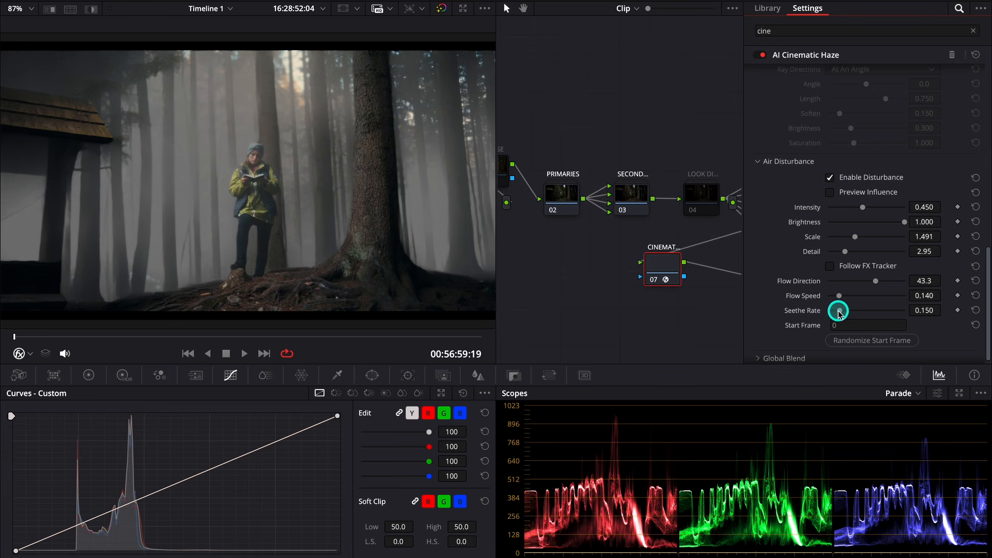
{"action": "scroll", "coordinate": [886, 307], "scroll_direction": "down", "scroll_amount": 1}
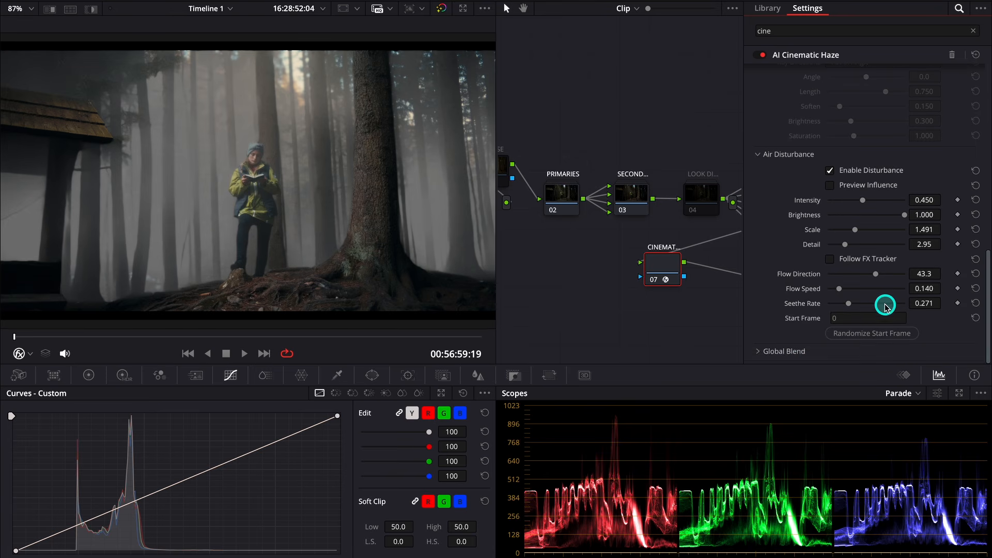
{"action": "left_click", "coordinate": [759, 353]}
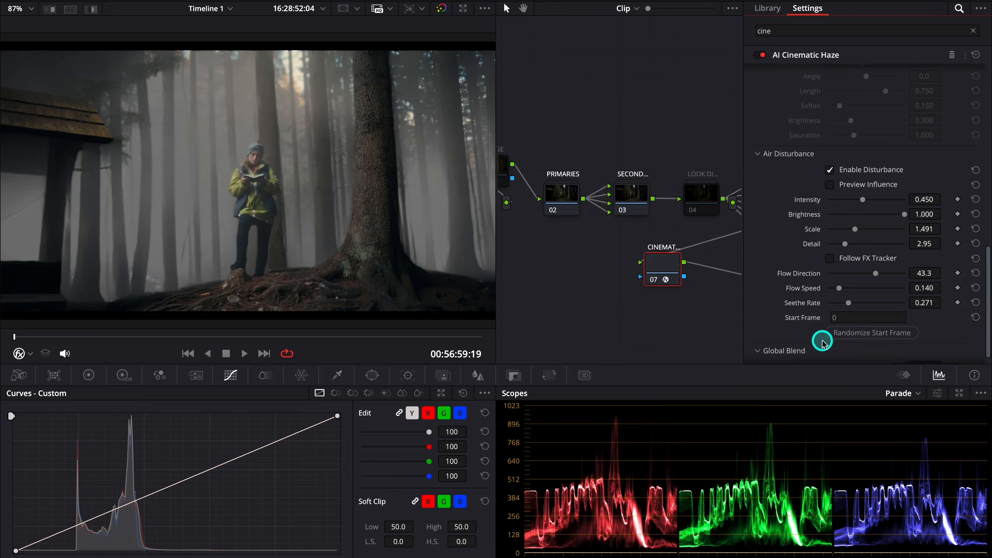
{"action": "scroll", "coordinate": [821, 339], "scroll_direction": "down", "scroll_amount": 2}
Set the haze Global Blend to 0.589, then apply AI Relight to the portrait's nodes 02 and 03
{"action": "left_click_drag", "start_coordinate": [904, 353], "coordinate": [874, 353]}
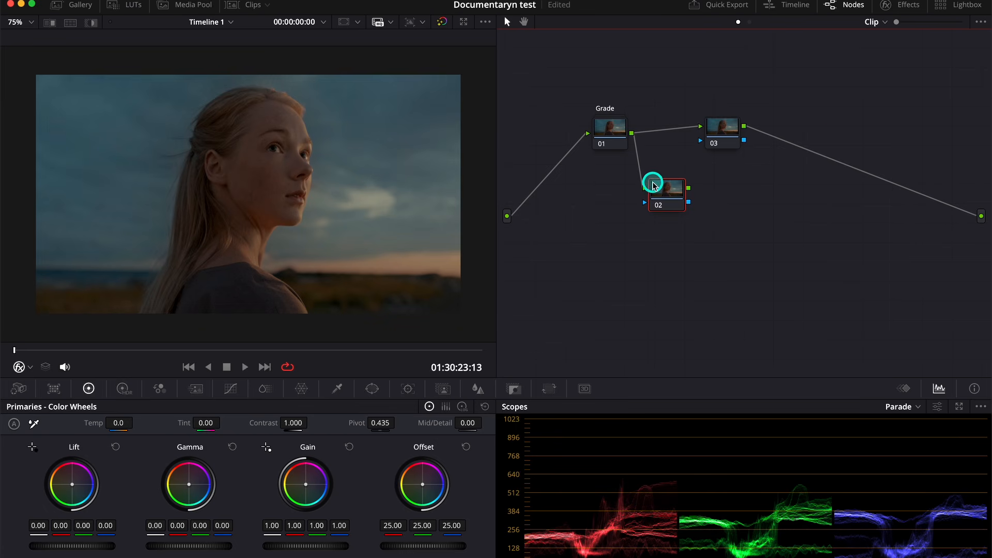
{"action": "left_click", "coordinate": [886, 11]}
{"action": "left_click", "coordinate": [960, 23]}
{"action": "type", "text": "rel"}
{"action": "left_click_drag", "start_coordinate": [802, 91], "coordinate": [621, 201]}
{"action": "left_click", "coordinate": [687, 130]}
{"action": "left_click_drag", "start_coordinate": [766, 89], "coordinate": [680, 129]}
Tick Output Surface Map on node 02 and set node 03's Surface Map to Use Input 2
{"action": "left_click", "coordinate": [622, 192]}
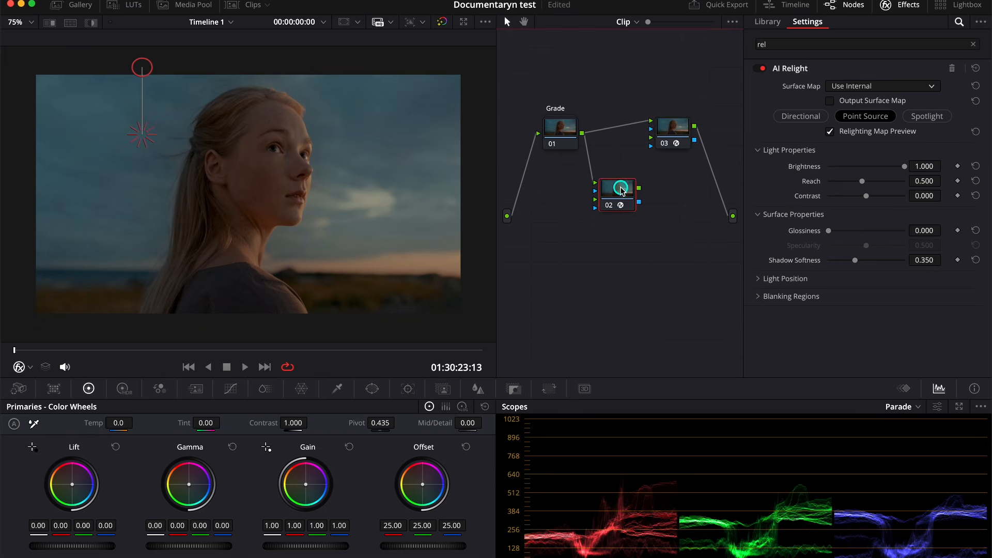
{"action": "left_click", "coordinate": [832, 101]}
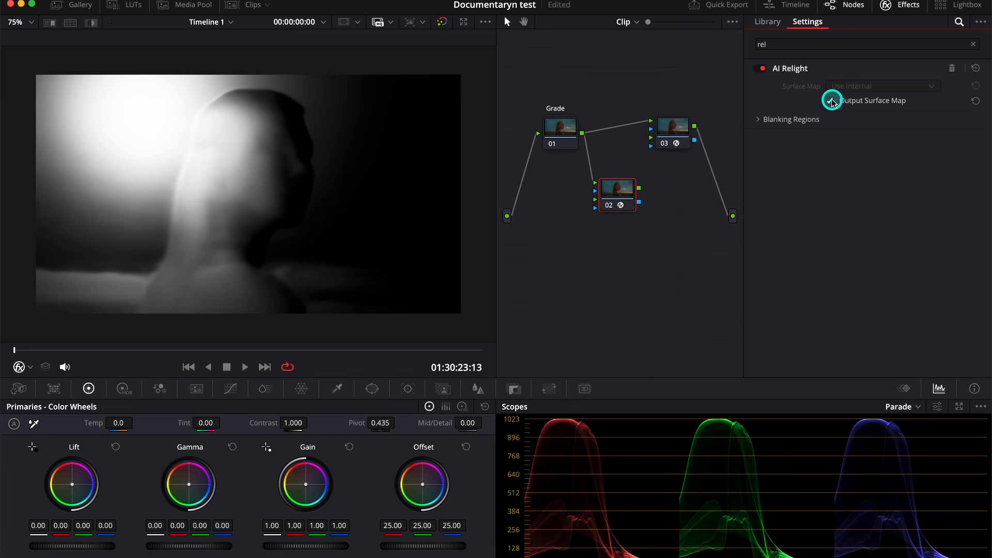
{"action": "left_click", "coordinate": [681, 127]}
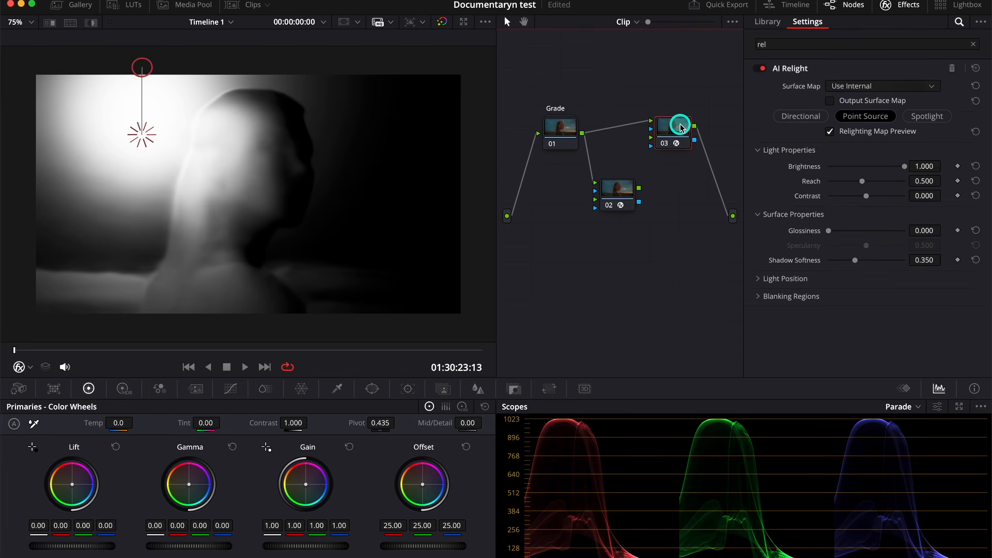
{"action": "left_click", "coordinate": [935, 85]}
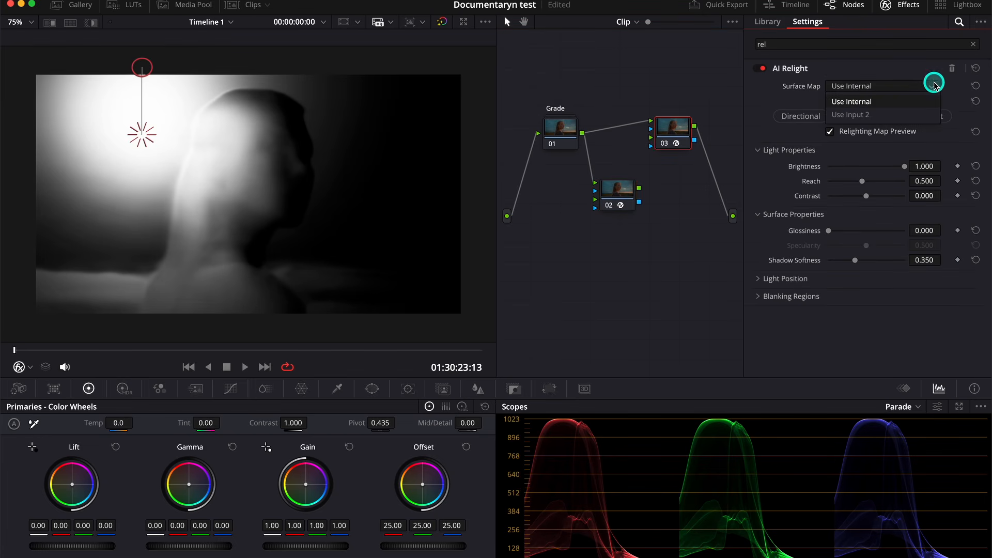
{"action": "left_click", "coordinate": [897, 114]}
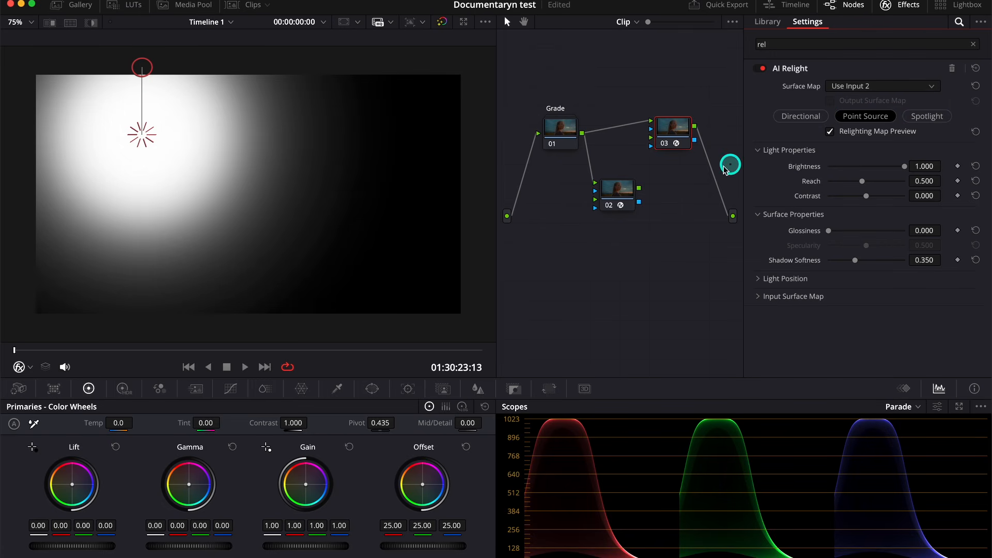
Wire node 02's output into node 03's second input and switch its relight to a Directional light
{"action": "left_click_drag", "start_coordinate": [639, 188], "coordinate": [652, 138]}
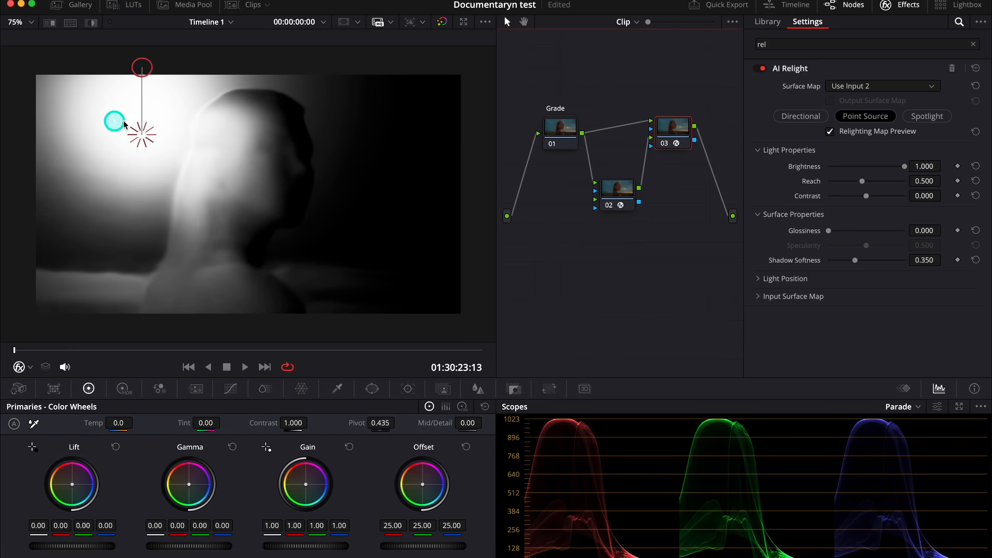
{"action": "left_click_drag", "start_coordinate": [141, 70], "coordinate": [243, 177]}
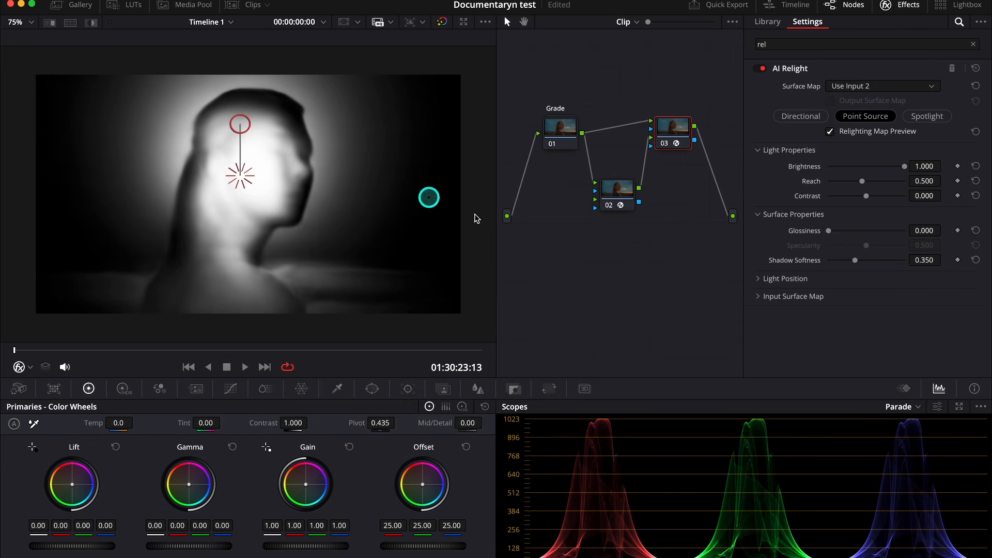
{"action": "left_click", "coordinate": [810, 118]}
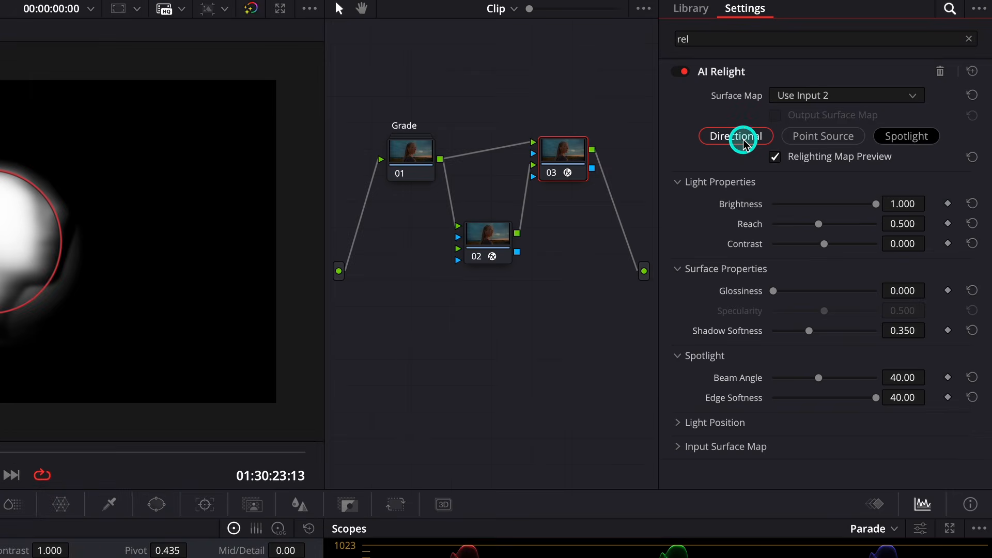
{"action": "left_click", "coordinate": [778, 116]}
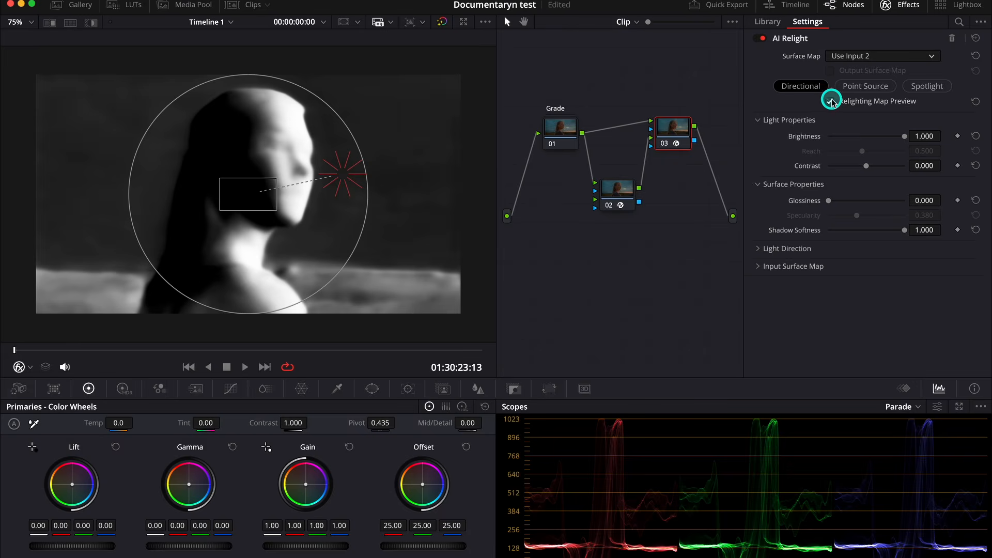
Turn off the relighting map preview, set Gain 1.17 and Gamma 0.01, and reposition the light around the face
{"action": "left_click", "coordinate": [830, 101]}
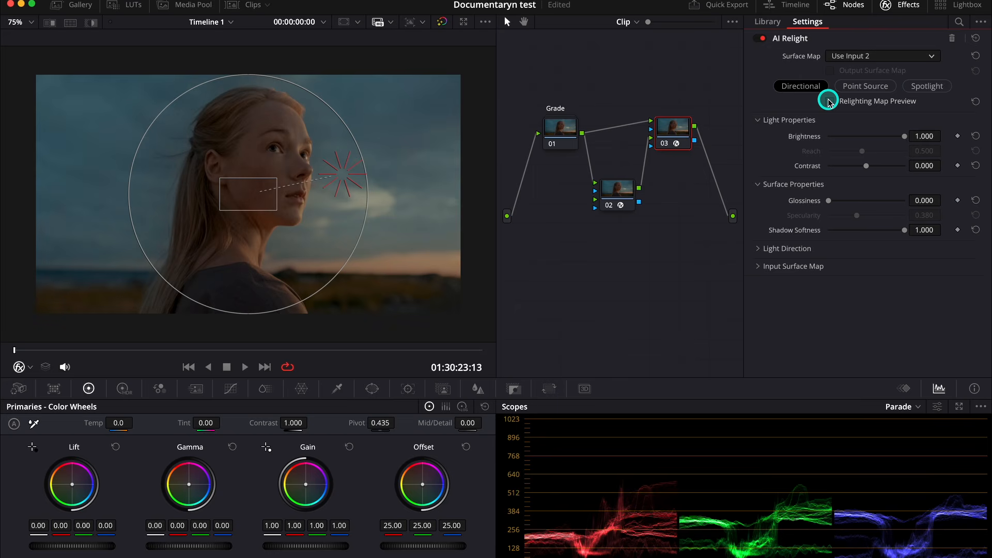
{"action": "mouse_move", "coordinate": [344, 172]}
{"action": "left_mouse_down"}
{"action": "mouse_move", "coordinate": [244, 120]}
{"action": "mouse_move", "coordinate": [223, 191]}
{"action": "mouse_move", "coordinate": [144, 167]}
{"action": "mouse_move", "coordinate": [263, 204]}
{"action": "mouse_move", "coordinate": [284, 148]}
{"action": "mouse_move", "coordinate": [266, 213]}
{"action": "mouse_move", "coordinate": [346, 165]}
{"action": "left_mouse_up"}
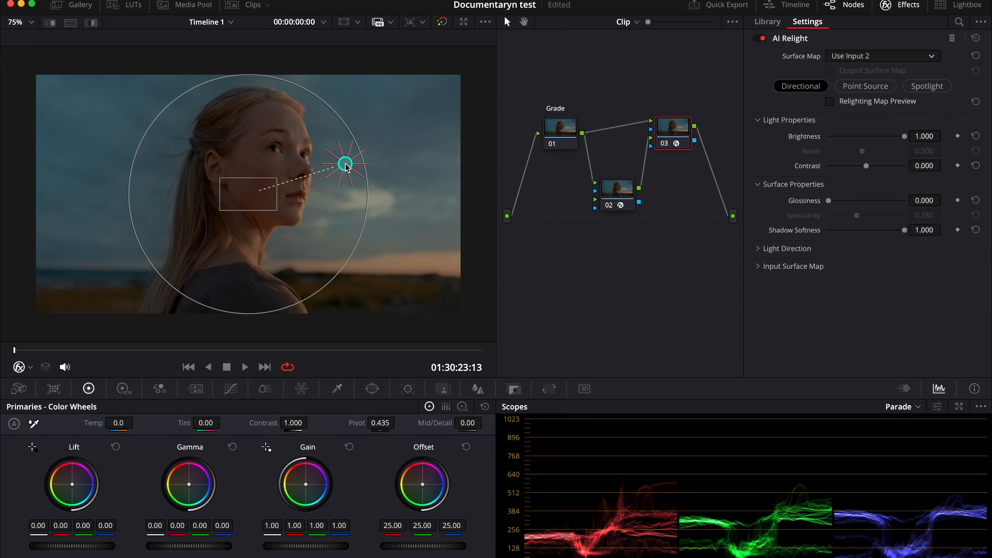
{"action": "left_click_drag", "start_coordinate": [285, 545], "coordinate": [366, 553]}
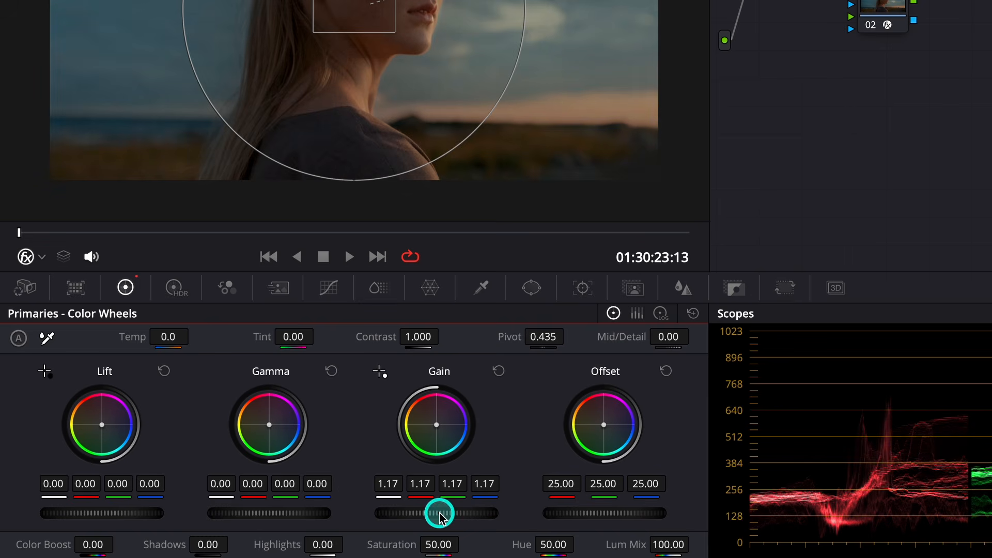
{"action": "left_click_drag", "start_coordinate": [259, 514], "coordinate": [297, 514]}
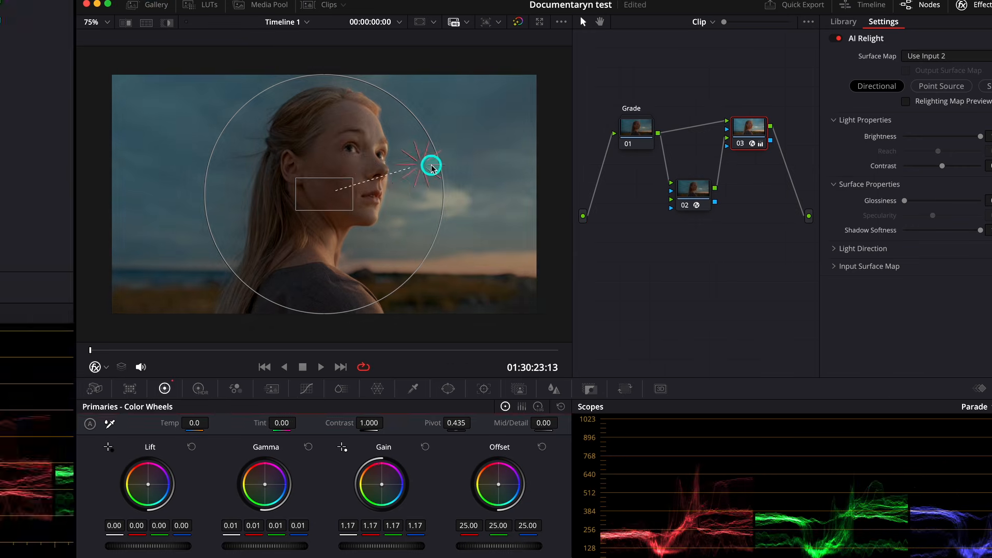
{"action": "left_click_drag", "start_coordinate": [432, 167], "coordinate": [183, 113]}
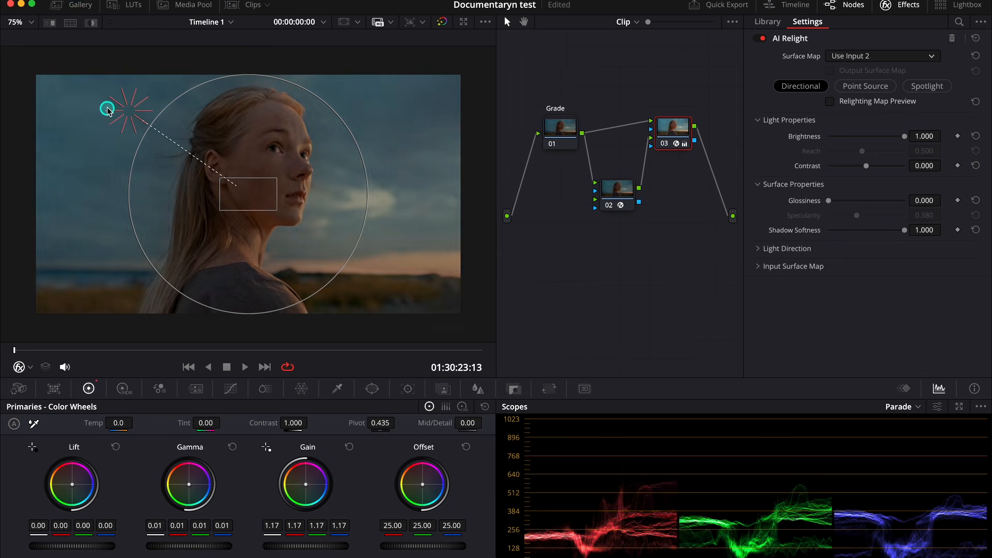